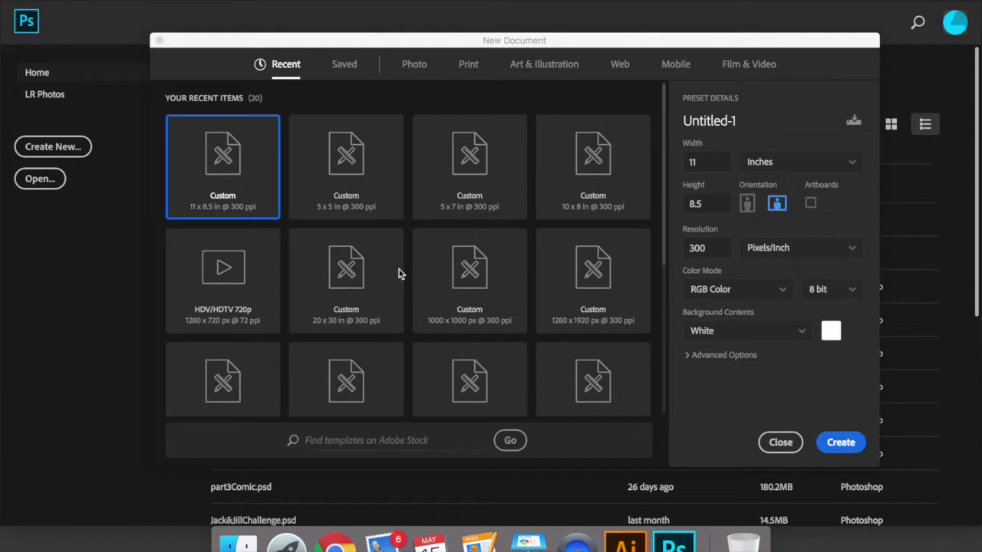
Create a new Letter print document in landscape, 11 x 8.5 inches at 300 ppi
{"action": "left_click", "coordinate": [218, 52]}
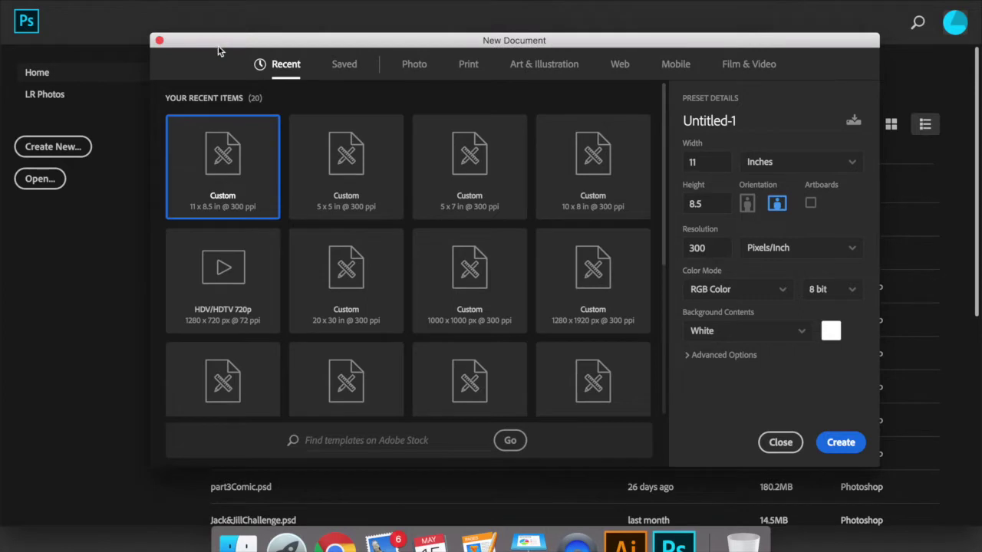
{"action": "left_click", "coordinate": [469, 66]}
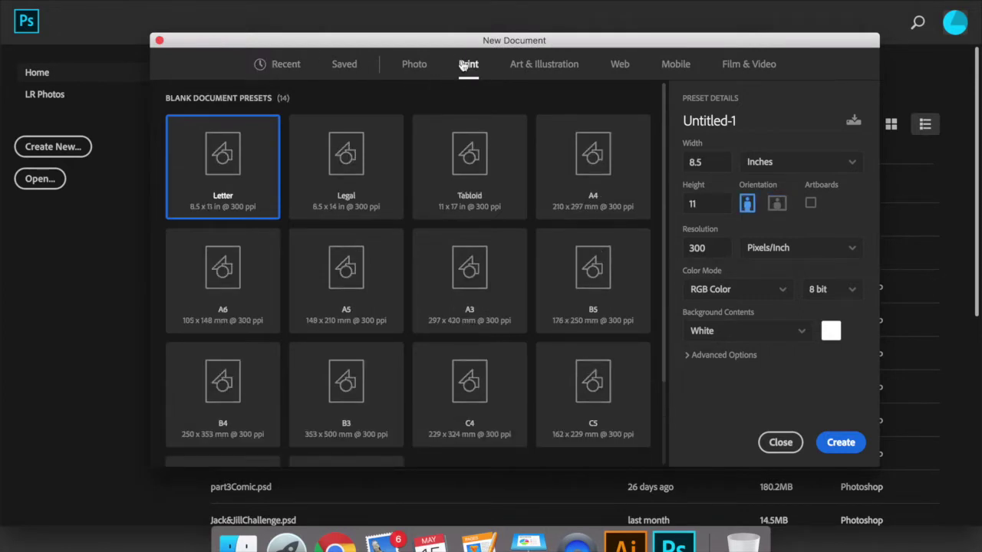
{"action": "left_click", "coordinate": [247, 188]}
{"action": "left_click", "coordinate": [777, 204]}
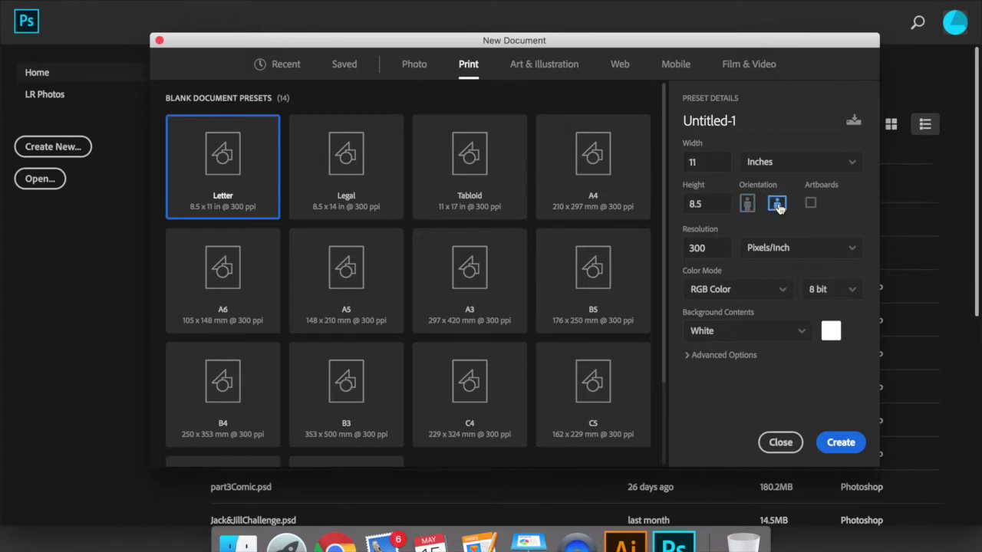
{"action": "left_click", "coordinate": [839, 445]}
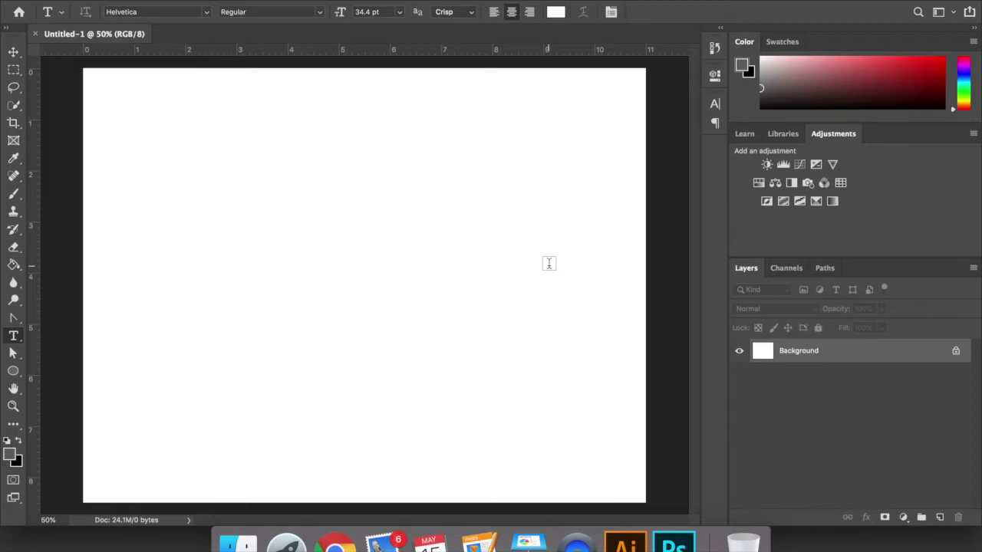
Pick the Horizontal Type tool and set its text colour to web-safe black (000000)
{"action": "left_click", "coordinate": [13, 52]}
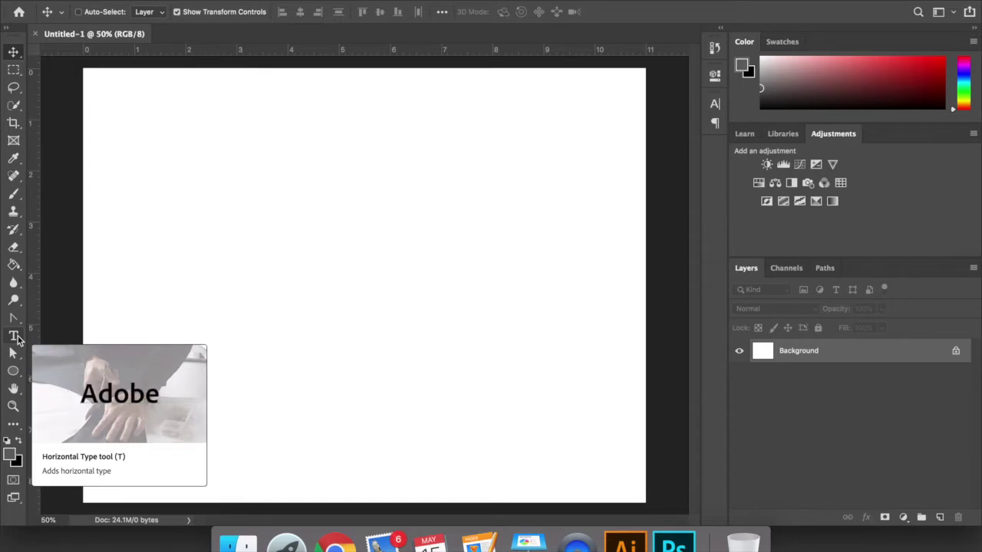
{"action": "left_click", "coordinate": [17, 337]}
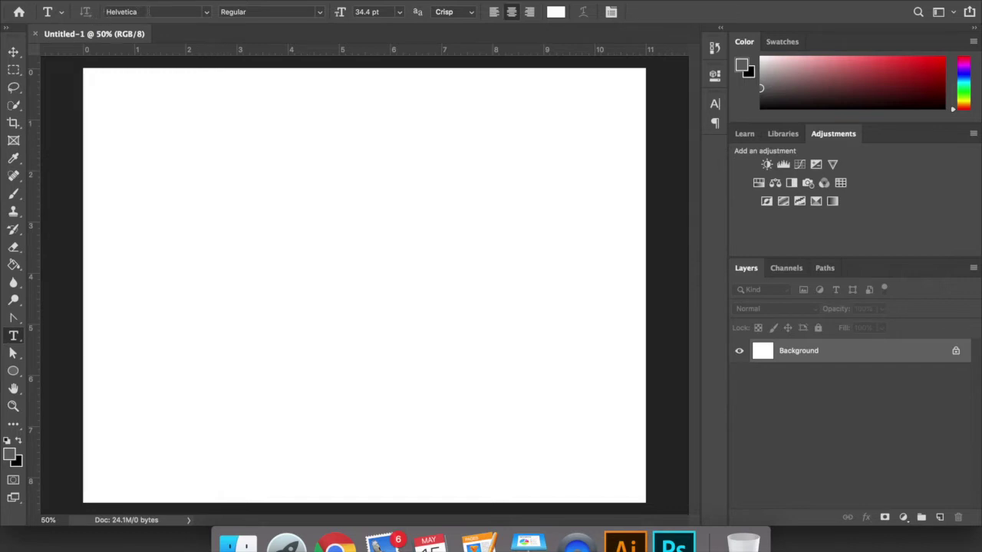
{"action": "left_click", "coordinate": [322, 13]}
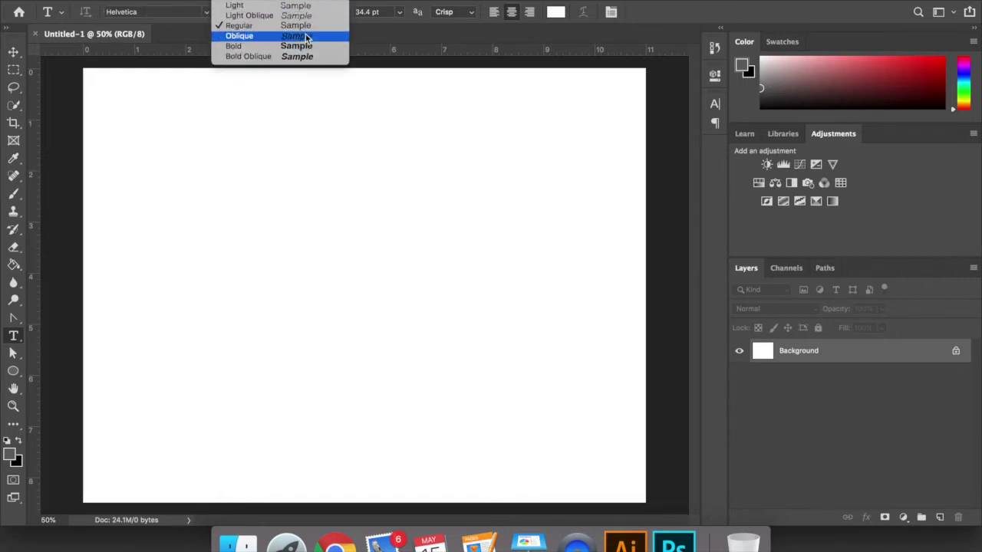
{"action": "left_click", "coordinate": [371, 6]}
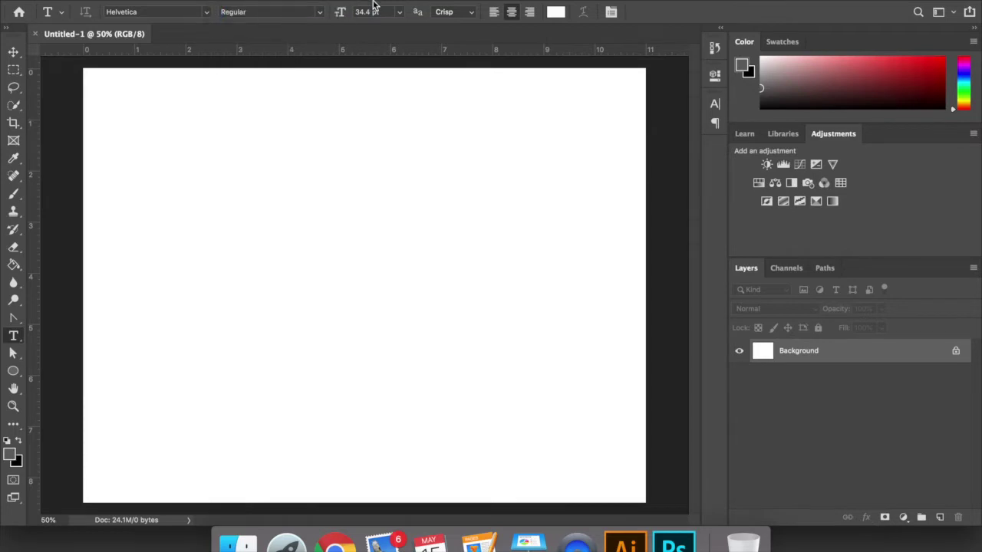
{"action": "left_click", "coordinate": [556, 13]}
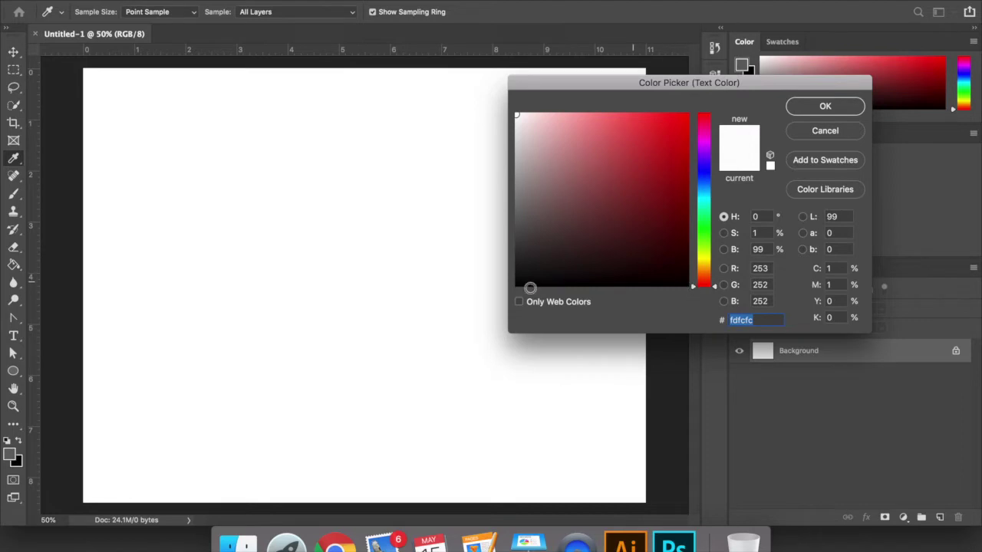
{"action": "left_click", "coordinate": [519, 302]}
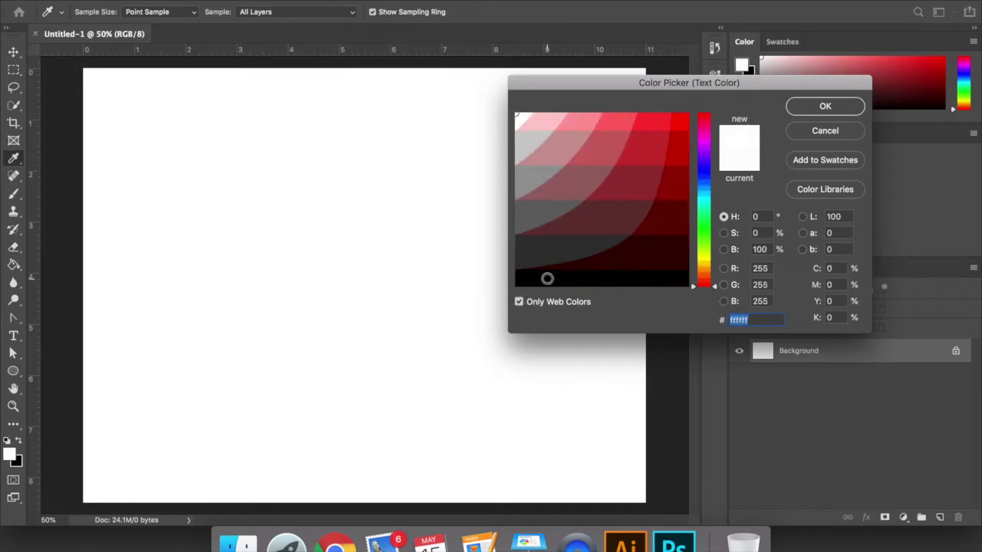
{"action": "left_click", "coordinate": [546, 279]}
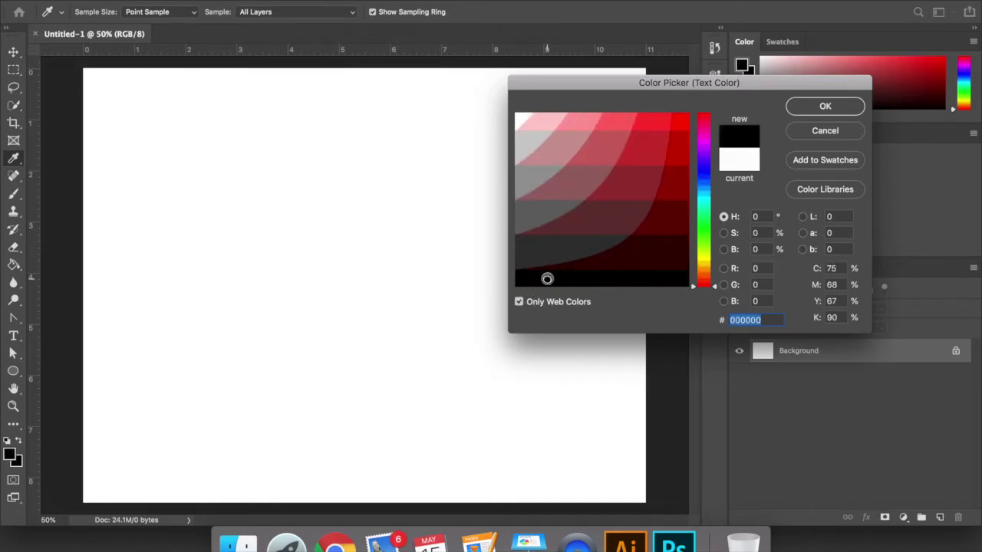
{"action": "left_click", "coordinate": [806, 106]}
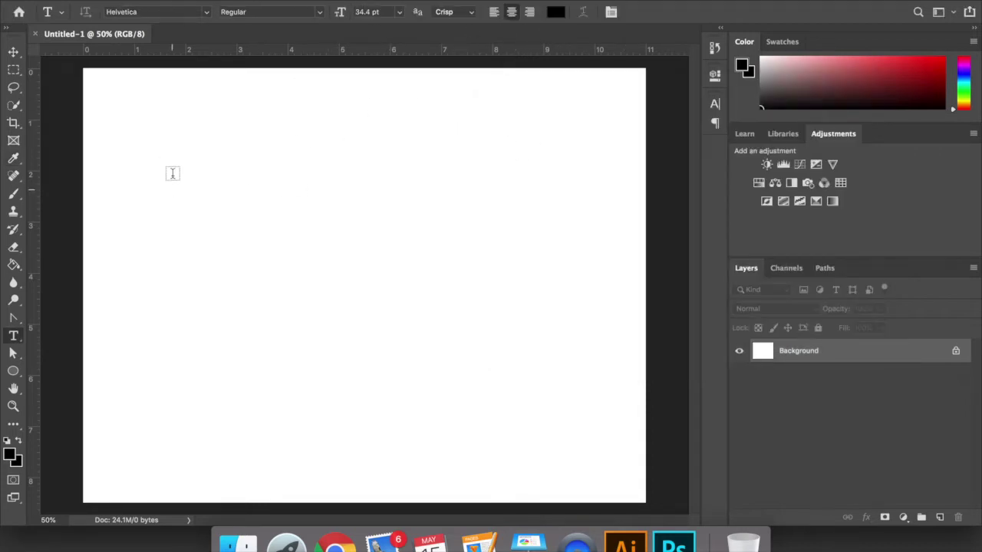
Type MD as a new text layer near the page's top-left and select it
{"action": "left_click", "coordinate": [164, 178]}
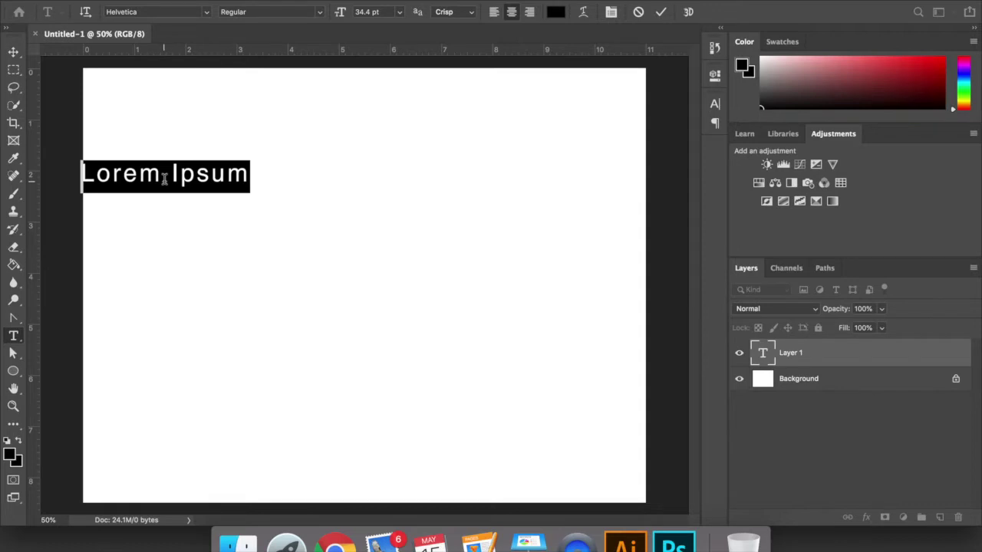
{"action": "type", "text": "M"}
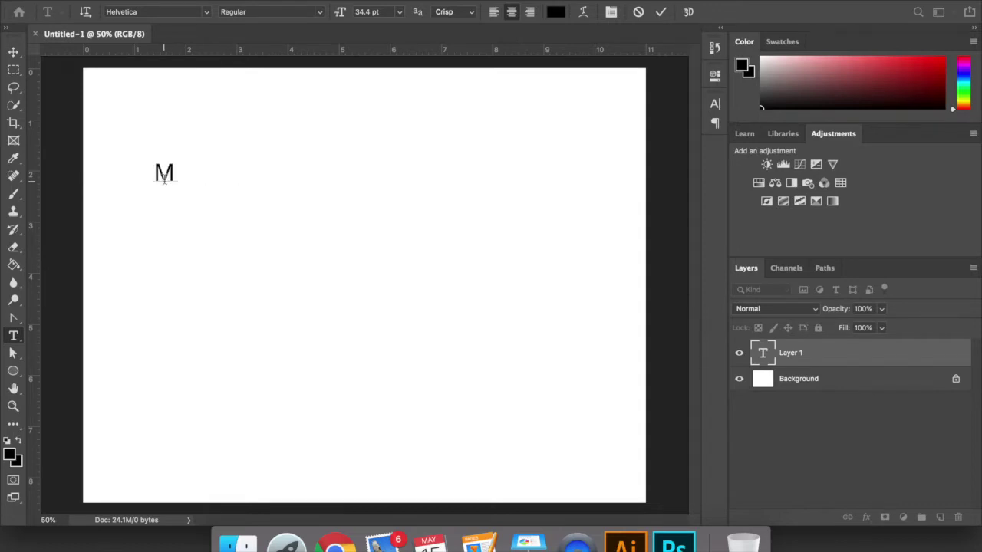
{"action": "type", "text": ".D"}
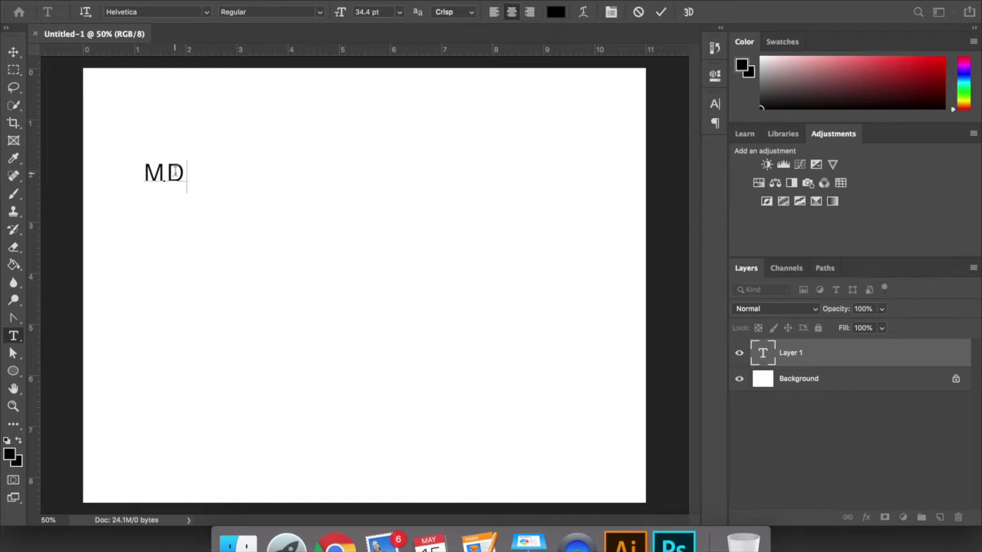
{"action": "double_click", "coordinate": [174, 172]}
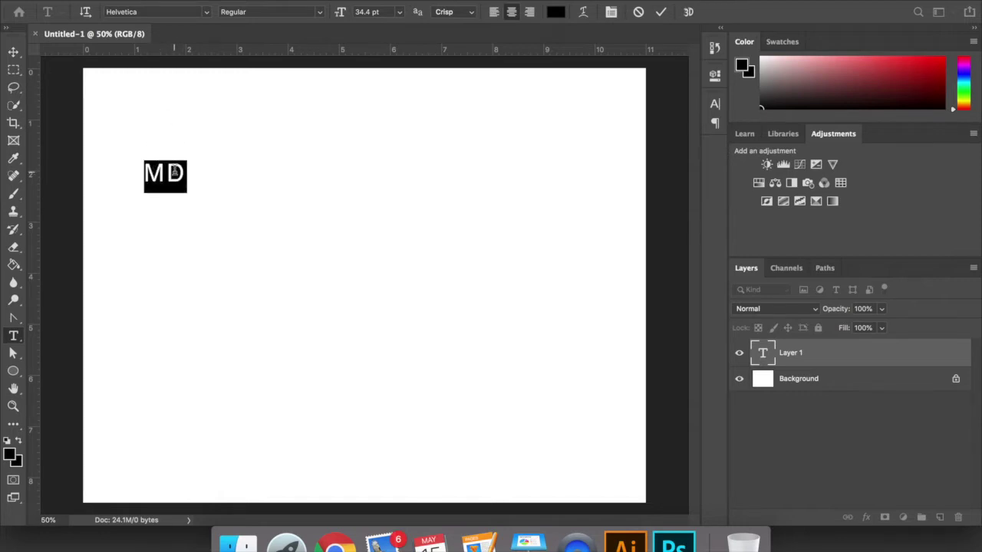
{"action": "left_click", "coordinate": [611, 13]}
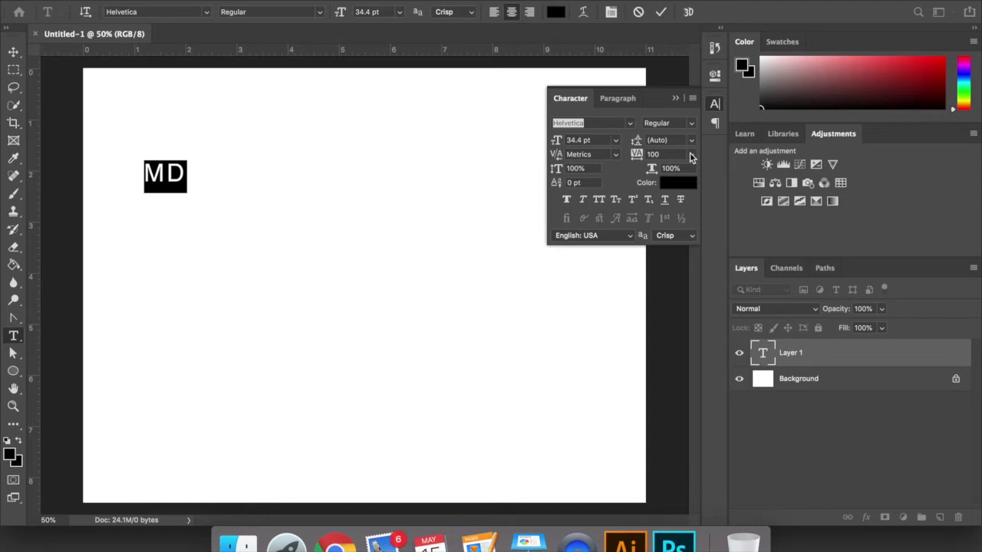
Tighten the MD letter tracking to -200 so the letters overlap
{"action": "left_click", "coordinate": [691, 154]}
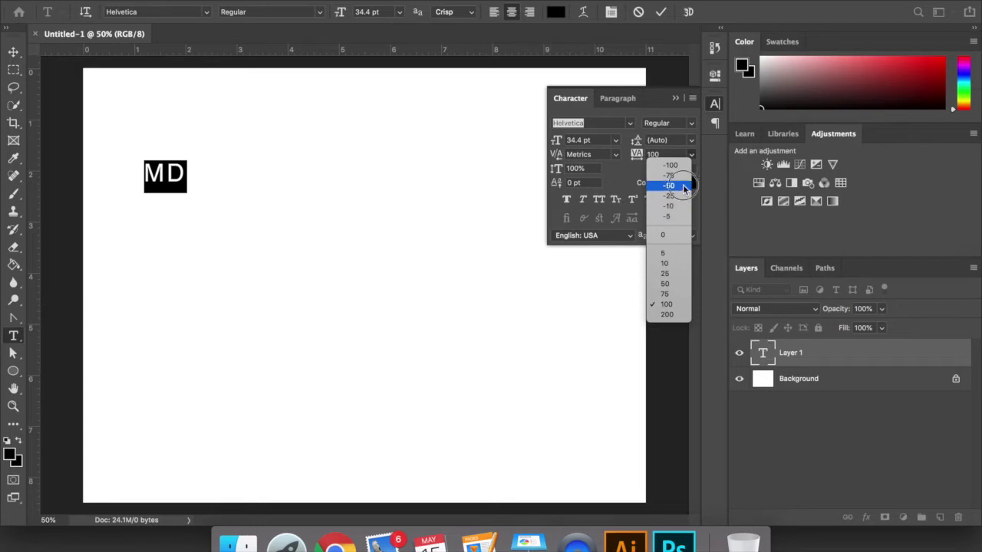
{"action": "left_click", "coordinate": [679, 185]}
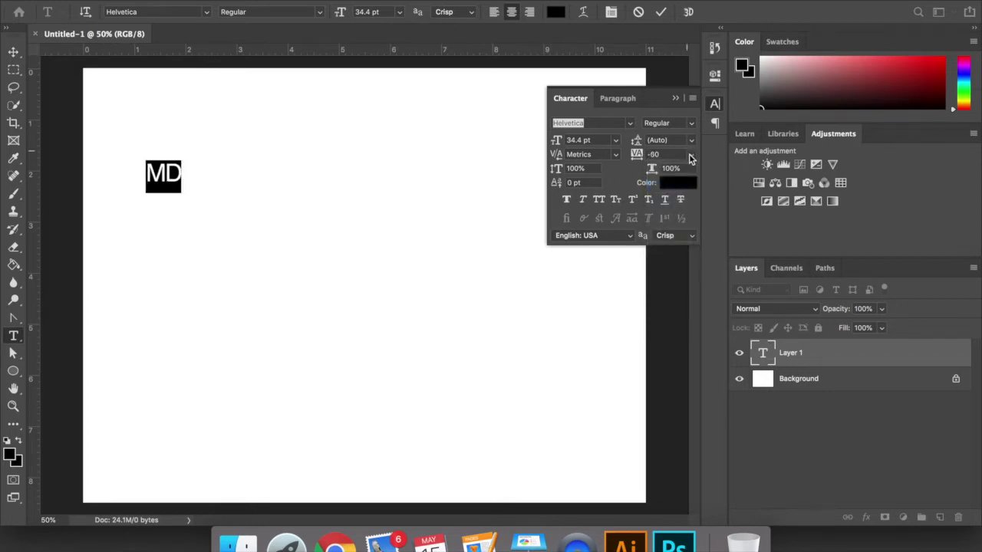
{"action": "left_click", "coordinate": [692, 154]}
{"action": "left_click", "coordinate": [679, 180]}
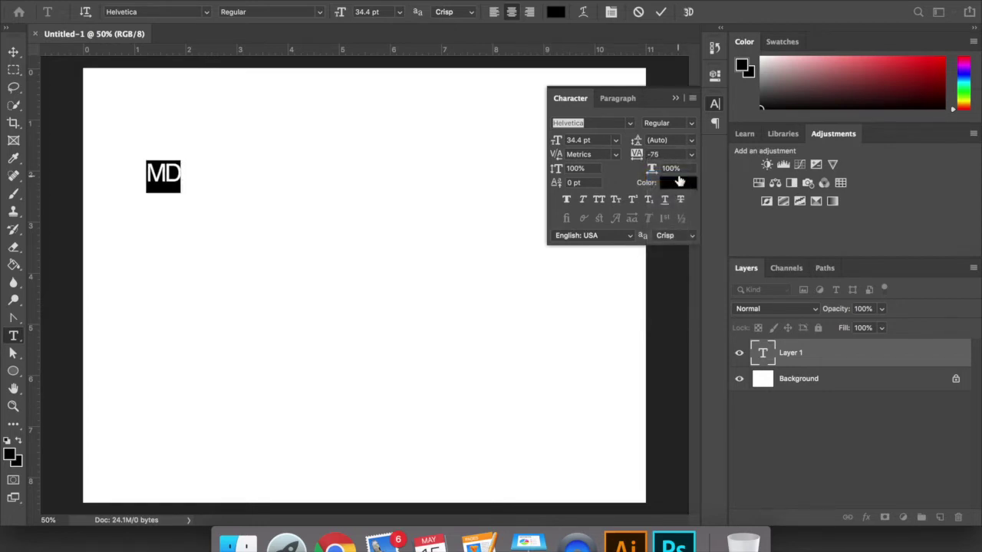
{"action": "left_click", "coordinate": [690, 155]}
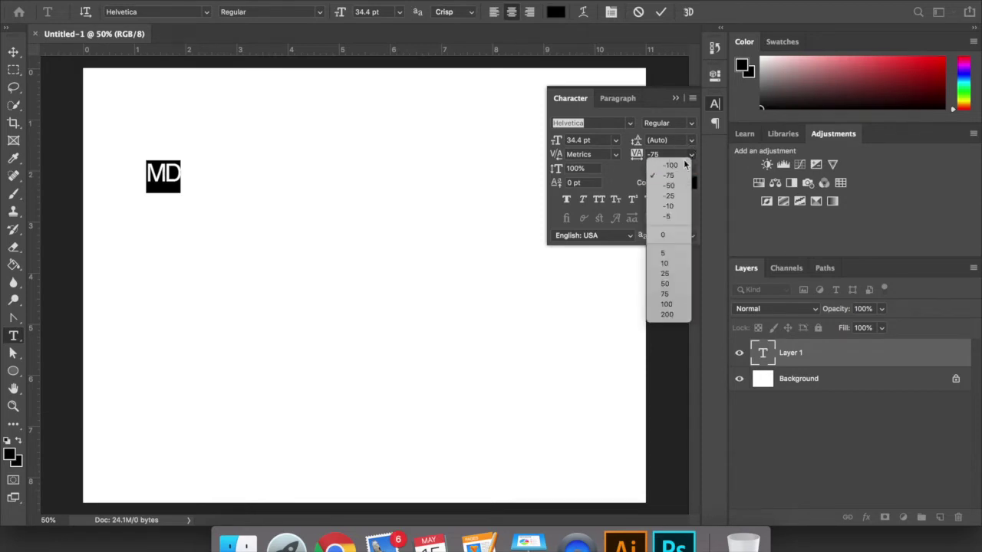
{"action": "left_click", "coordinate": [682, 165]}
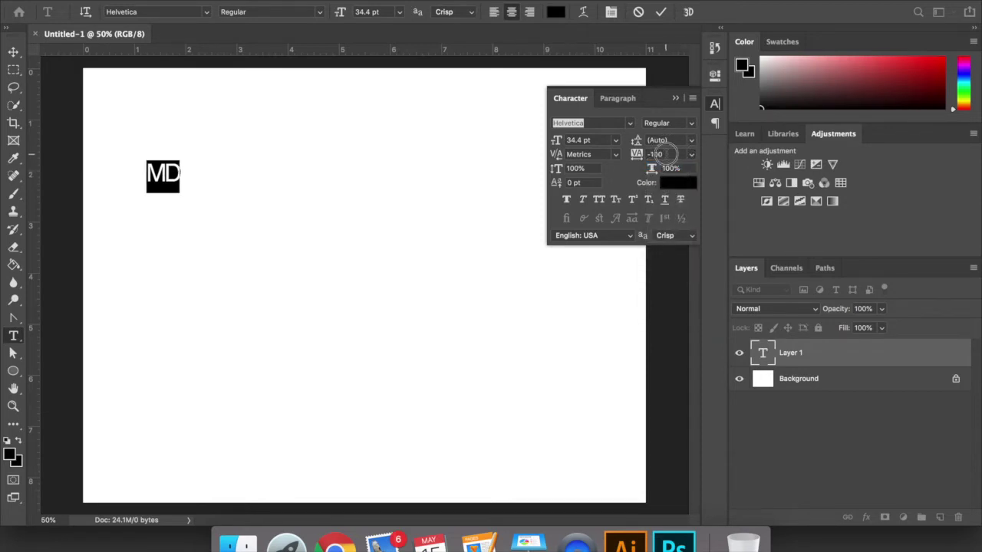
{"action": "left_click", "coordinate": [659, 154]}
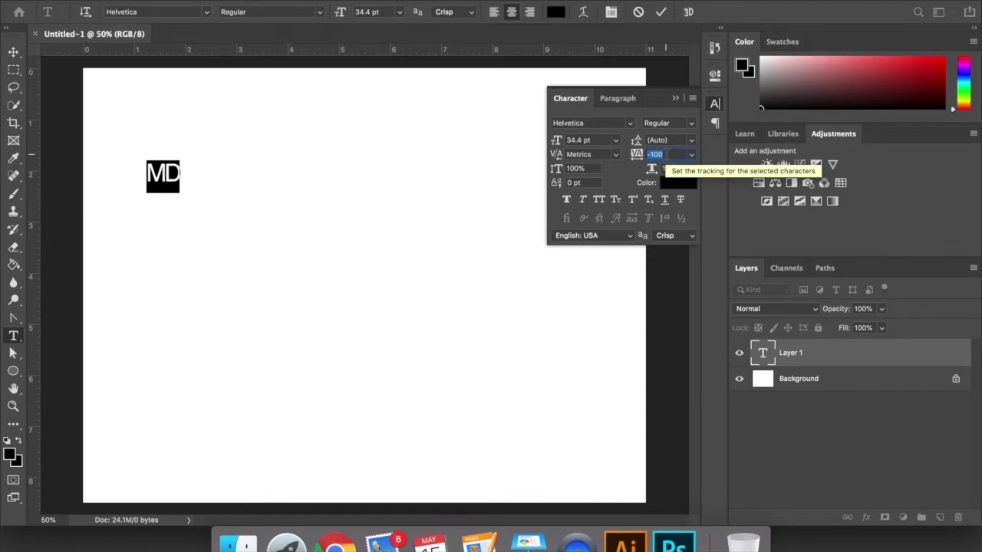
{"action": "type", "text": "-200"}
{"action": "key", "text": "Return"}
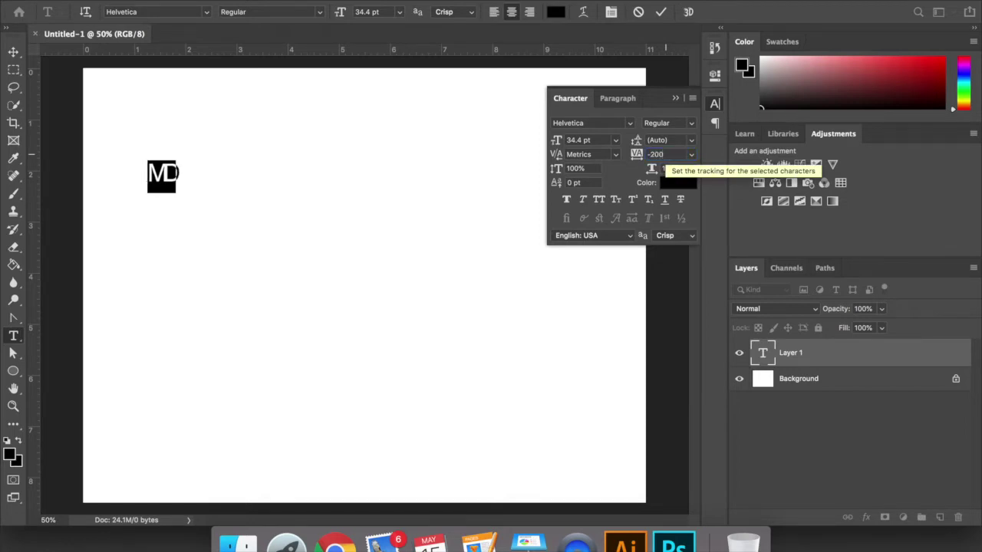
{"action": "left_click", "coordinate": [676, 99]}
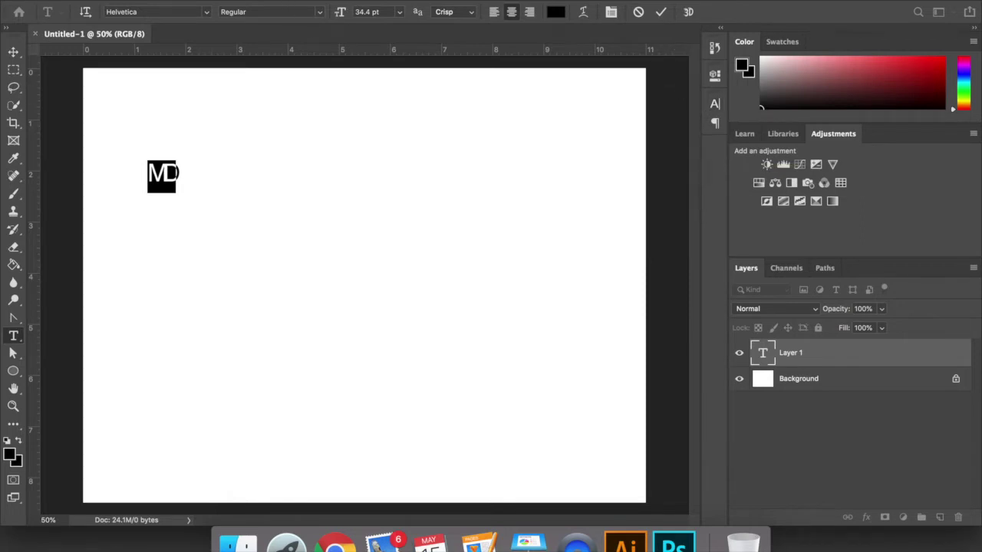
Make the MD text Helvetica Bold and commit it
{"action": "left_click", "coordinate": [322, 11]}
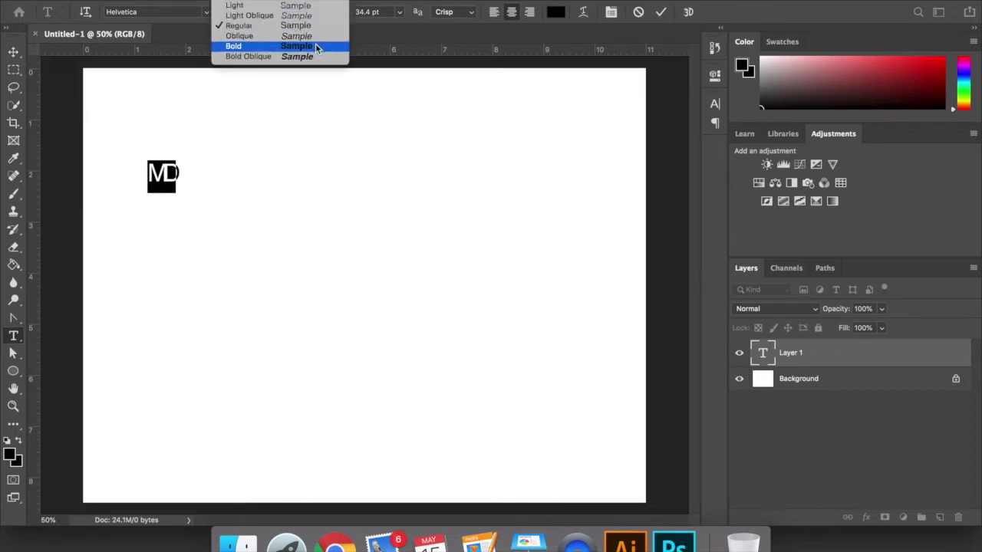
{"action": "left_click", "coordinate": [317, 47]}
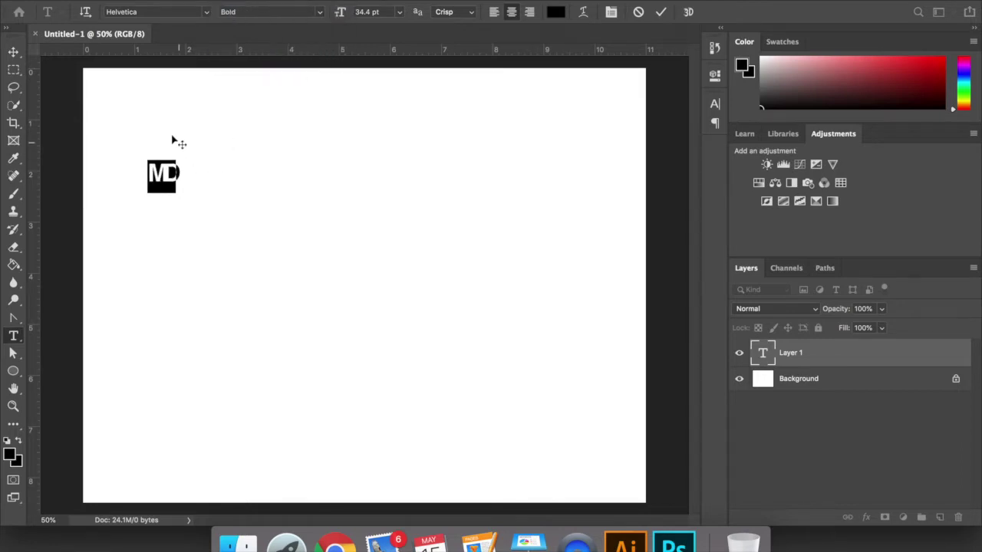
{"action": "left_click", "coordinate": [661, 14]}
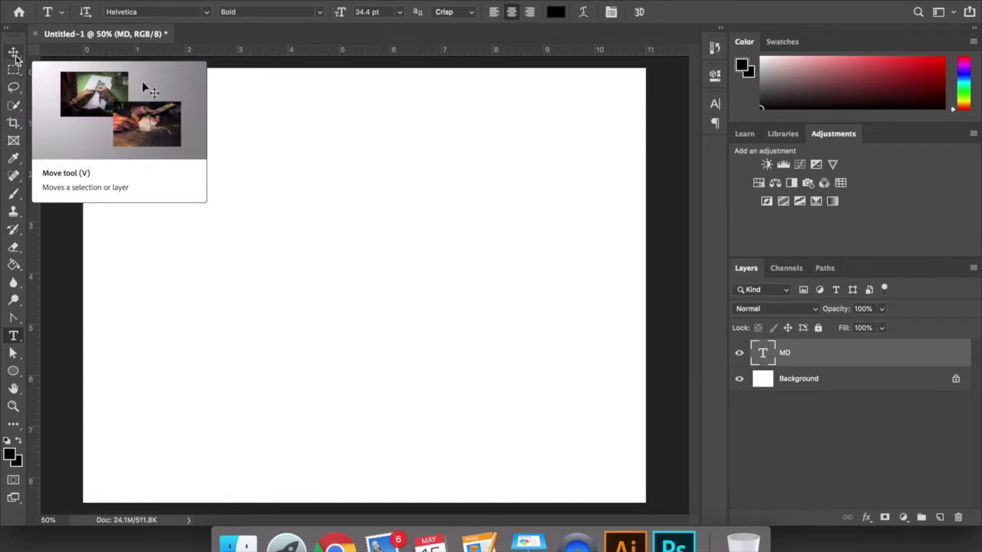
Scale the MD text up several times and move it into the page's top-left corner
{"action": "left_click", "coordinate": [15, 57]}
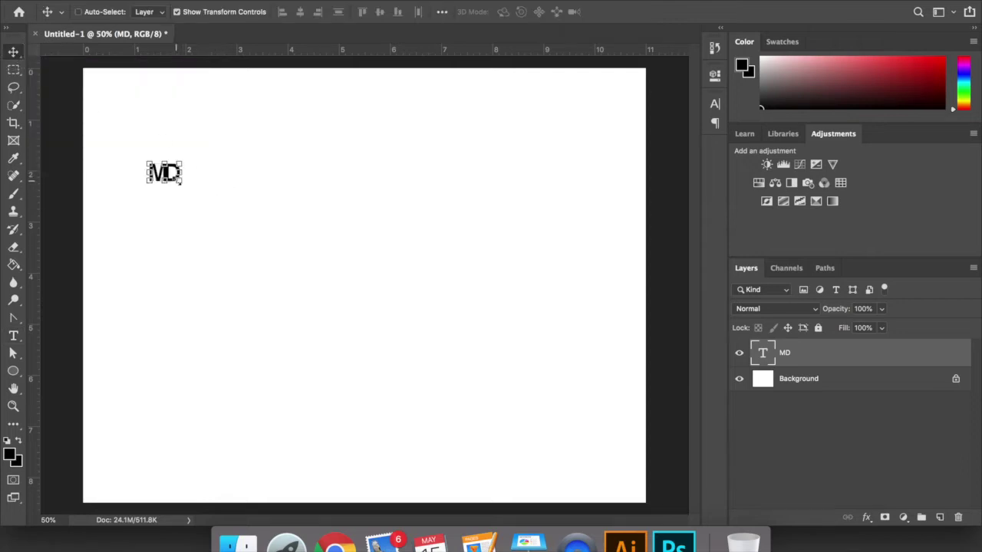
{"action": "left_click", "coordinate": [178, 13]}
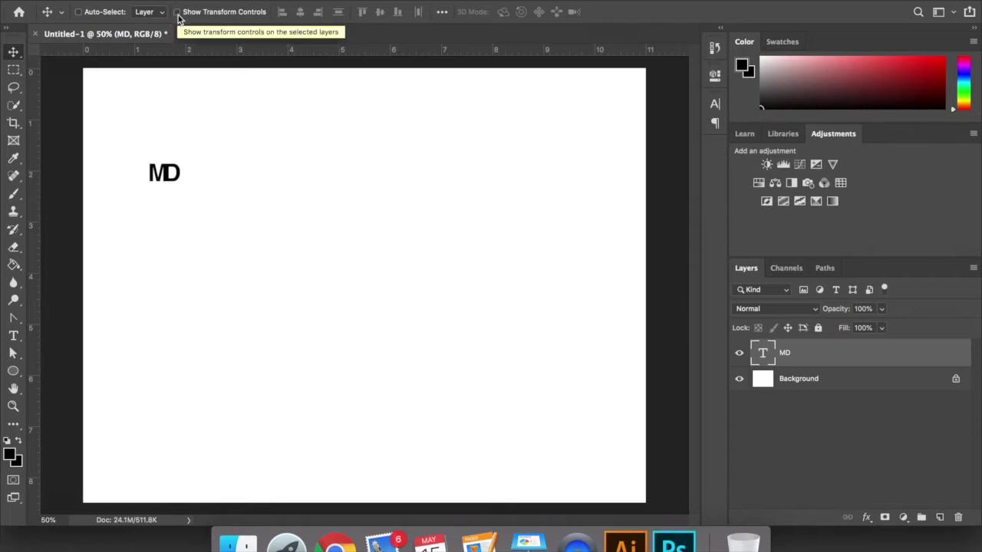
{"action": "left_click", "coordinate": [177, 13]}
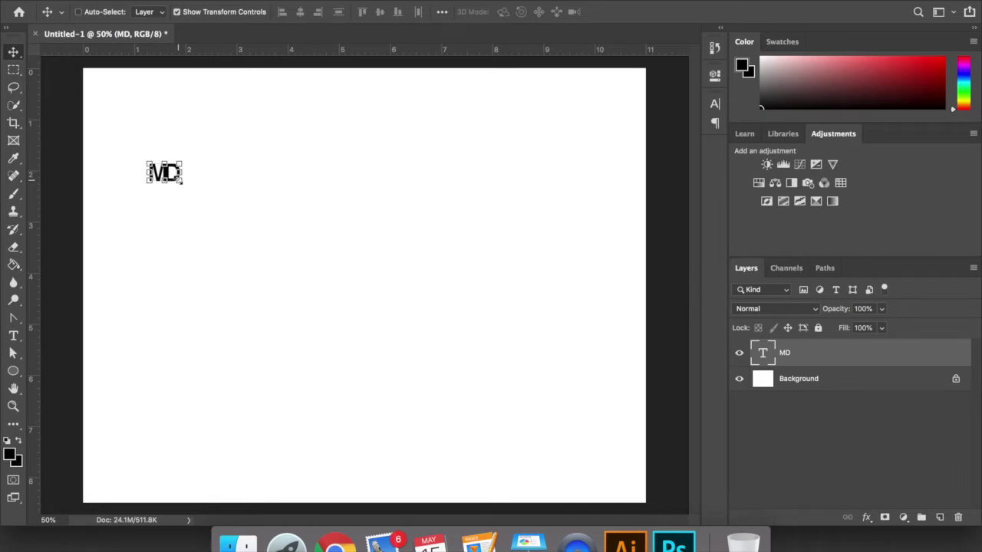
{"action": "left_click_drag", "start_coordinate": [180, 182], "coordinate": [294, 270]}
{"action": "key", "text": "ctrl+z"}
{"action": "left_click_drag", "start_coordinate": [217, 222], "coordinate": [177, 150]}
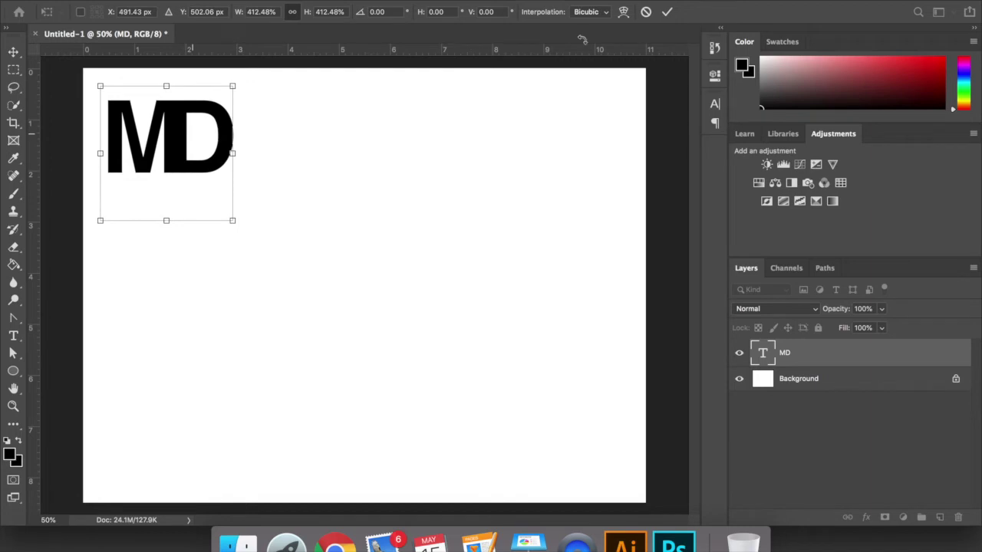
{"action": "left_click", "coordinate": [665, 13]}
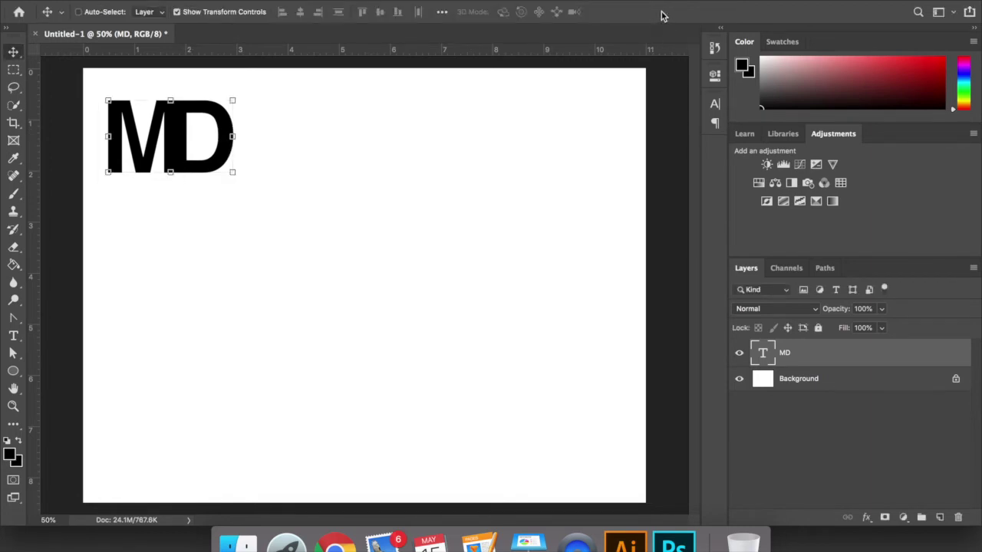
{"action": "left_click", "coordinate": [799, 432]}
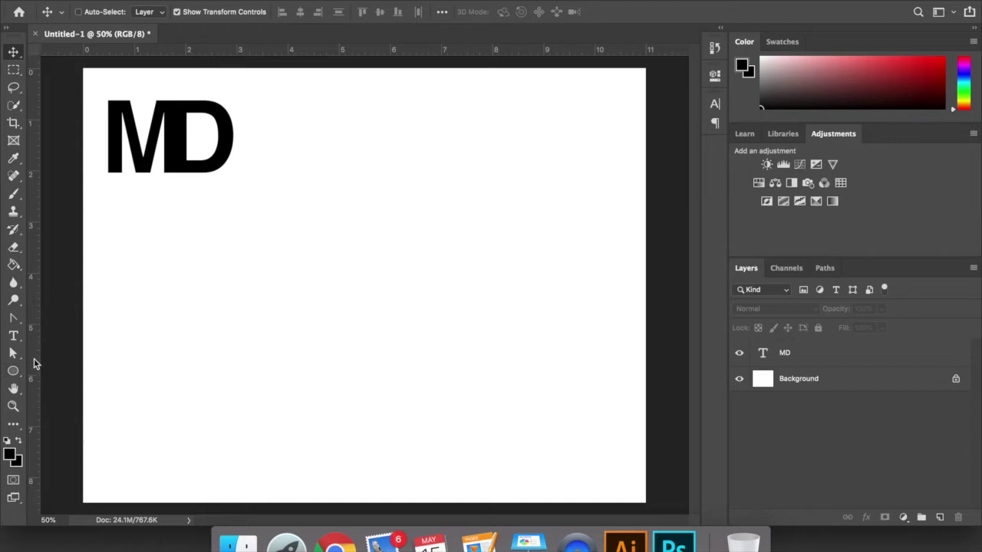
Select the Line Tool from the shape tools flyout
{"action": "left_click", "coordinate": [15, 373]}
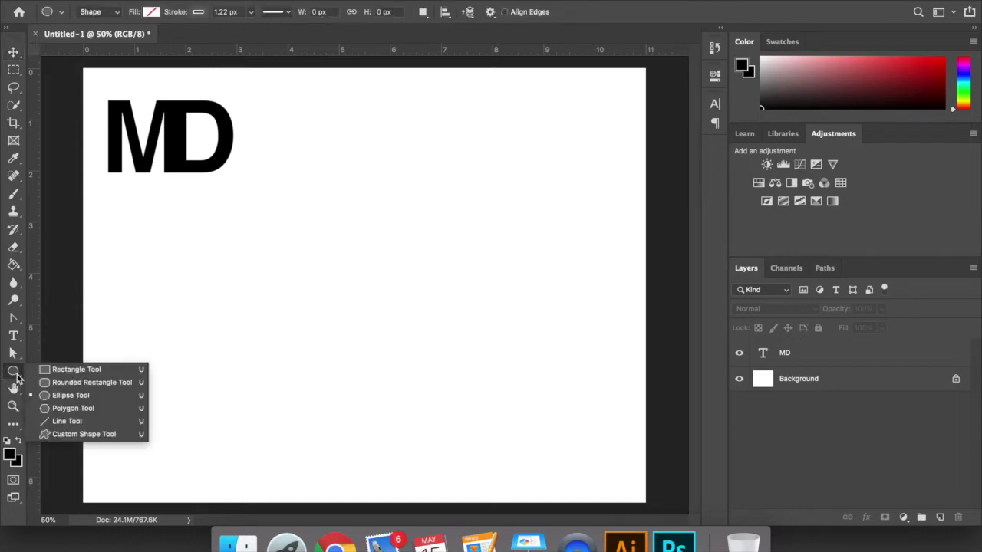
{"action": "left_click", "coordinate": [75, 371]}
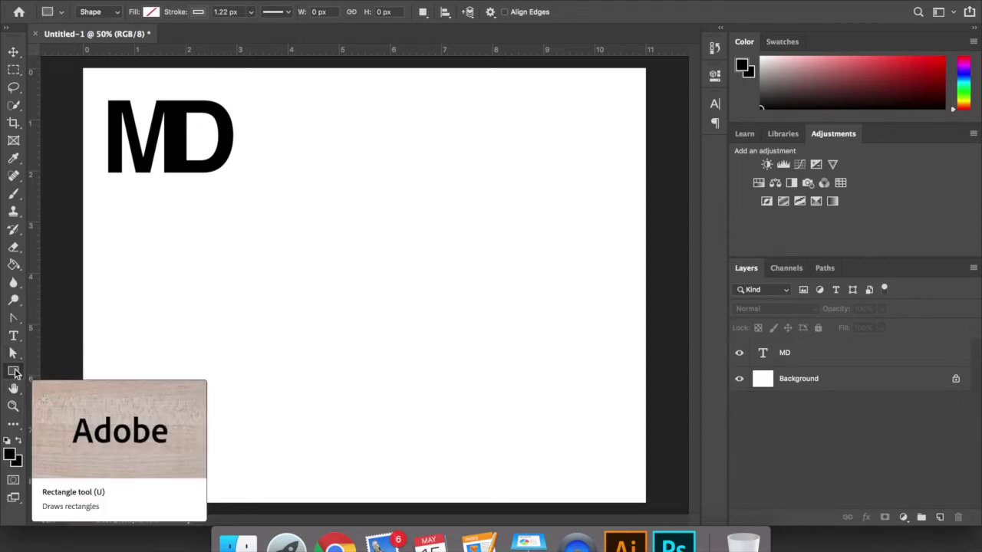
{"action": "left_click", "coordinate": [14, 372]}
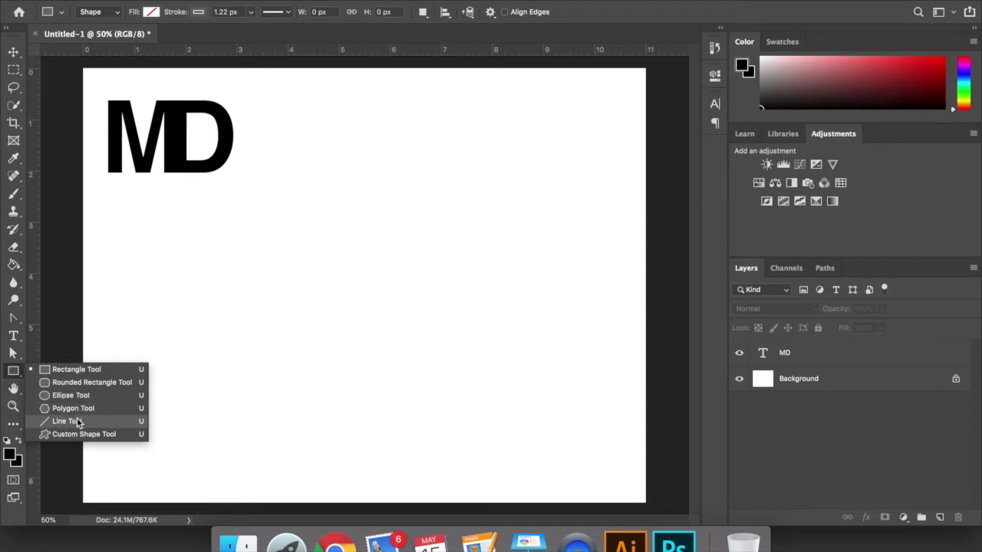
{"action": "left_click", "coordinate": [76, 421]}
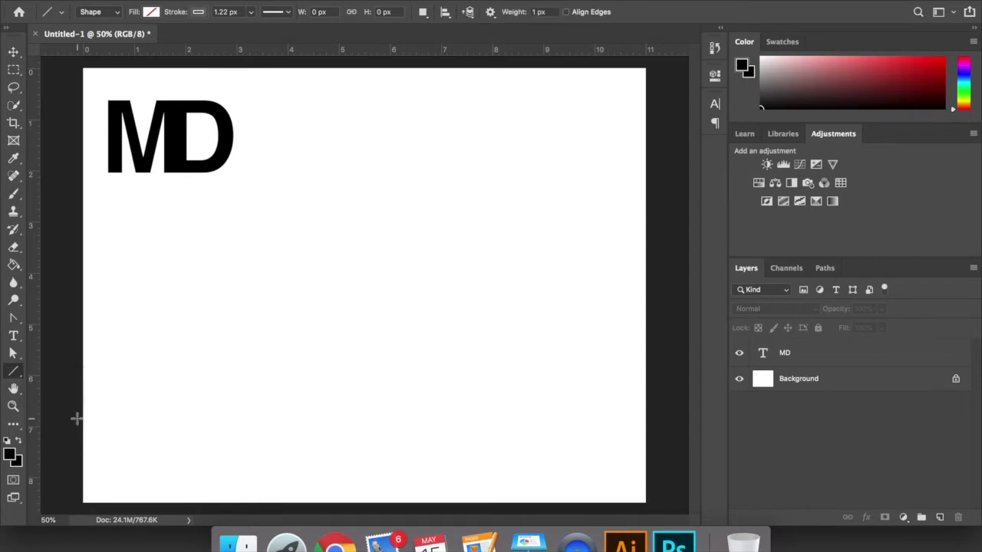
{"action": "left_click", "coordinate": [275, 67]}
Draw two full-height vertical dividers at thirds and one horizontal line across the page
{"action": "left_click_drag", "start_coordinate": [275, 68], "coordinate": [276, 507]}
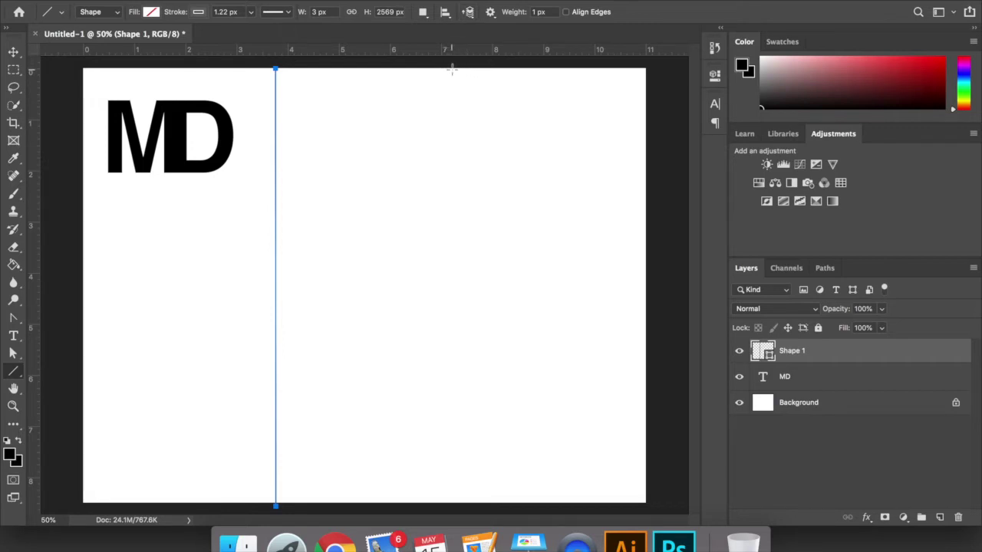
{"action": "left_click_drag", "start_coordinate": [453, 69], "coordinate": [454, 506]}
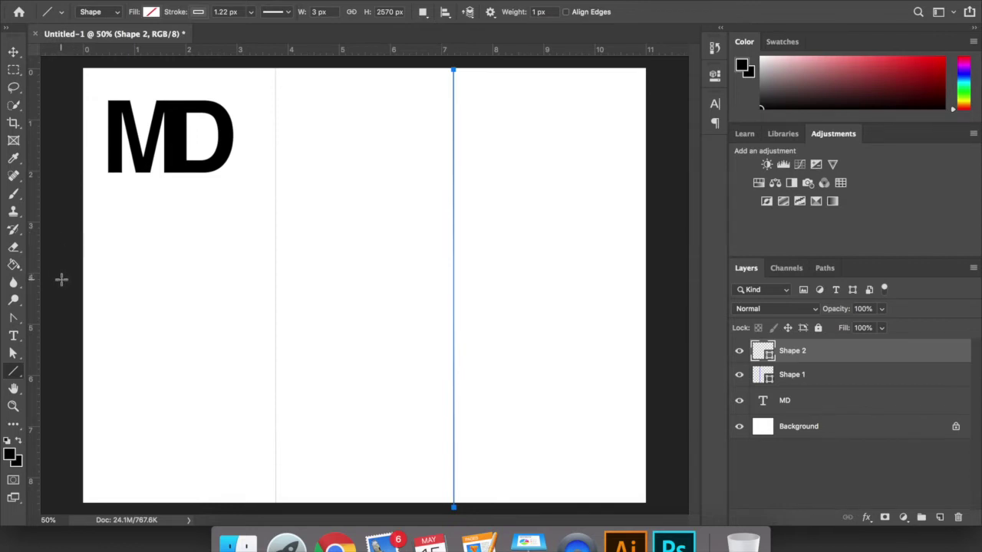
{"action": "left_click_drag", "start_coordinate": [62, 276], "coordinate": [663, 273]}
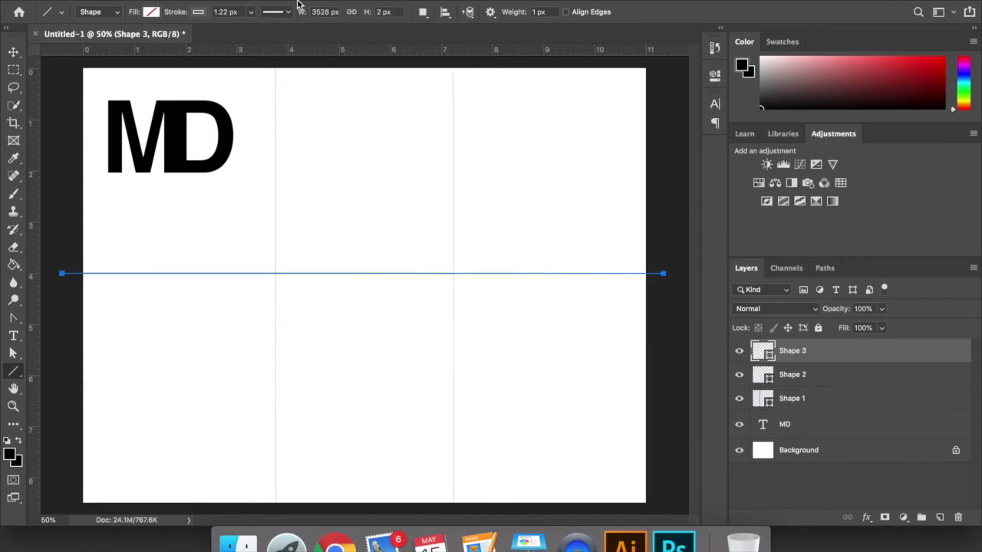
{"action": "left_click", "coordinate": [13, 55]}
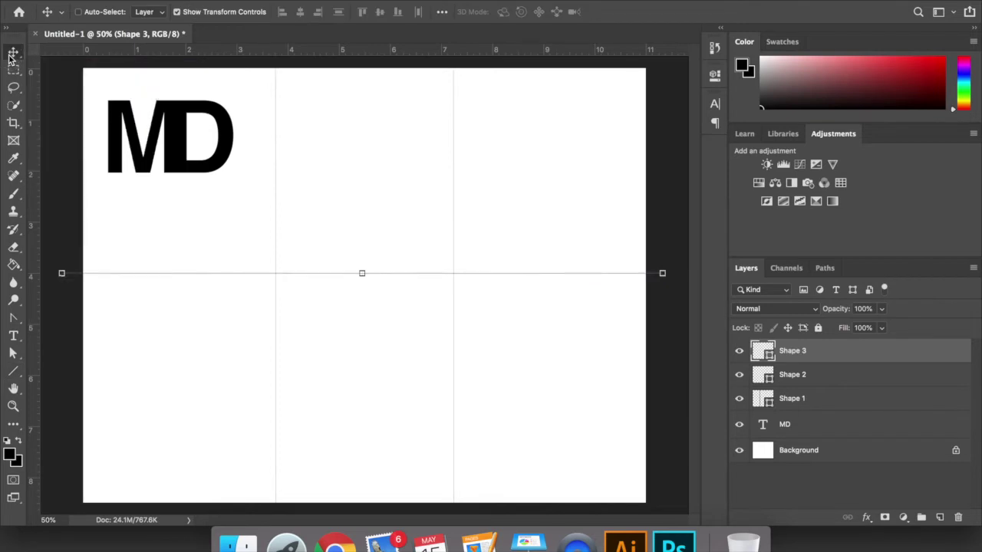
Nudge the horizontal divider down three steps to the page's vertical middle
{"action": "key", "text": "Down"}
{"action": "key", "text": "Down"}
{"action": "key", "text": "Down"}
{"action": "key", "text": "Down"}
{"action": "key", "text": "Down"}
{"action": "key", "text": "Down"}
{"action": "key", "text": "Down"}
{"action": "key", "text": "Down"}
{"action": "key", "text": "Down"}
{"action": "key", "text": "Down"}
{"action": "key", "text": "Down"}
{"action": "key", "text": "Down"}
{"action": "key", "text": "Down"}
{"action": "key", "text": "Down"}
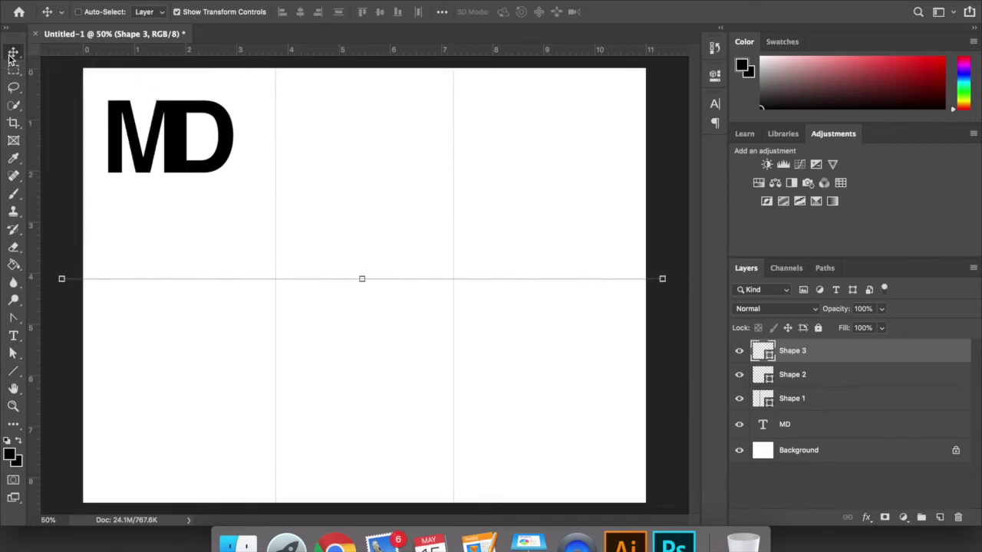
{"action": "key", "text": "Down"}
{"action": "key", "text": "Down"}
{"action": "key", "text": "Down"}
{"action": "key", "text": "Down"}
{"action": "key", "text": "Down"}
{"action": "key", "text": "Down"}
{"action": "key", "text": "Down"}
{"action": "key", "text": "Down"}
{"action": "key", "text": "Down"}
{"action": "key", "text": "Down"}
{"action": "key", "text": "Down"}
{"action": "key", "text": "Down"}
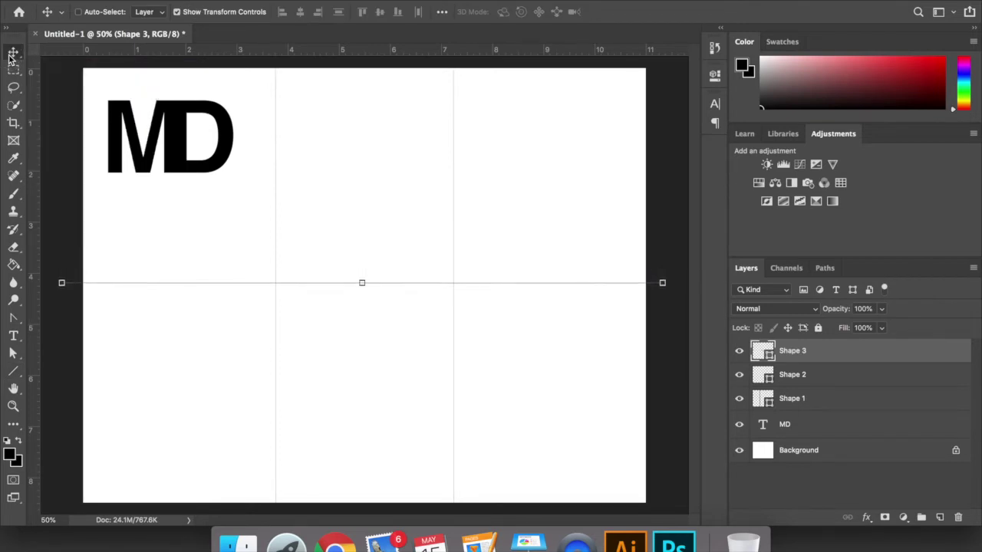
{"action": "key", "text": "Down"}
{"action": "key", "text": "Down"}
{"action": "key", "text": "Down"}
{"action": "key", "text": "Down"}
{"action": "key", "text": "Down"}
{"action": "key", "text": "Down"}
{"action": "key", "text": "Down"}
{"action": "key", "text": "Down"}
{"action": "key", "text": "Down"}
{"action": "key", "text": "Down"}
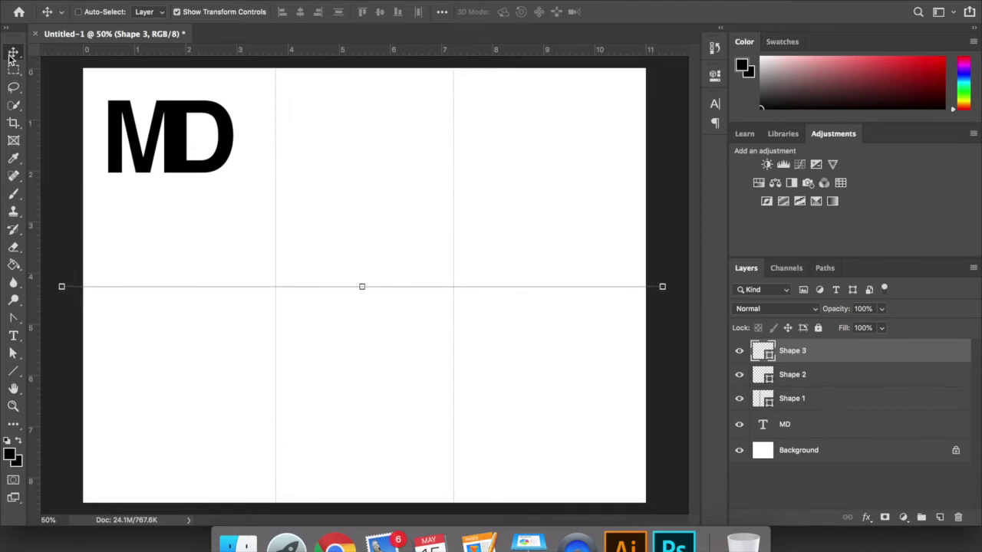
{"action": "left_click", "coordinate": [819, 497]}
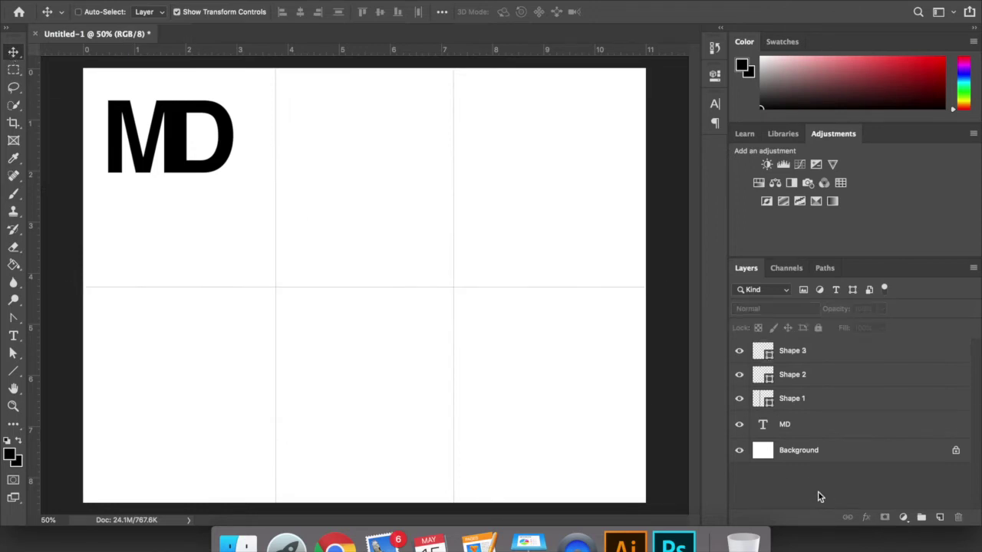
Check the Shape 3, Shape 2 and Shape 1 layers, ending on the MD text layer
{"action": "left_click", "coordinate": [828, 354]}
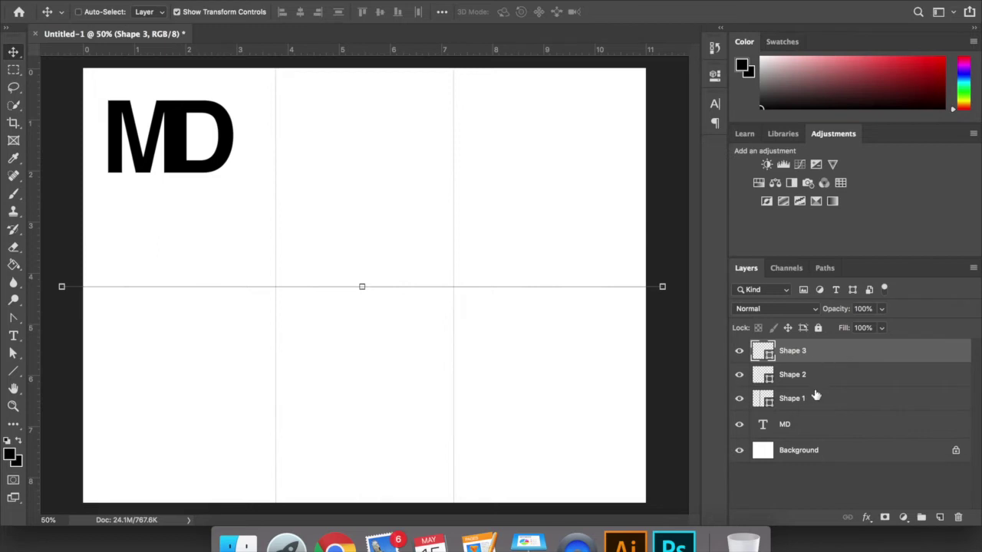
{"action": "left_click", "coordinate": [821, 377]}
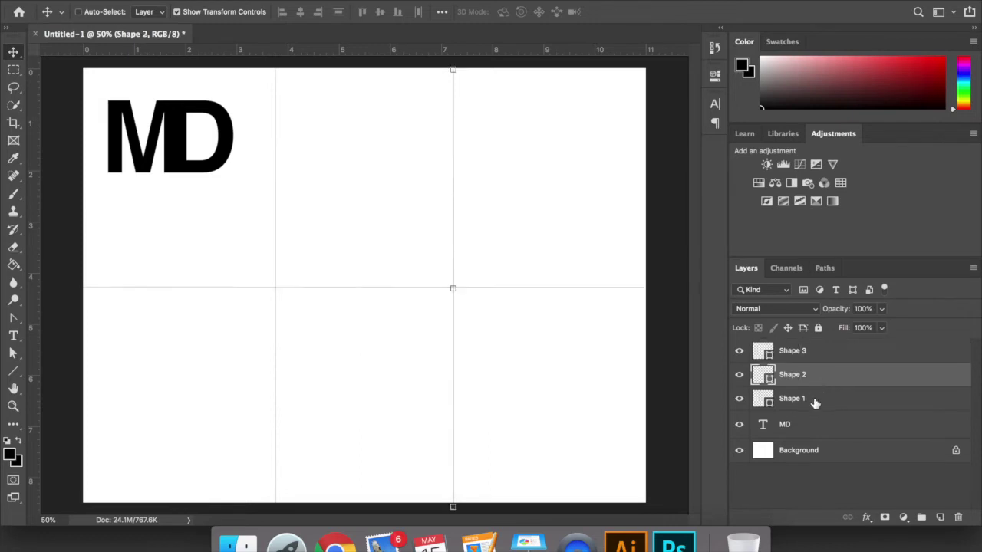
{"action": "left_click", "coordinate": [814, 399]}
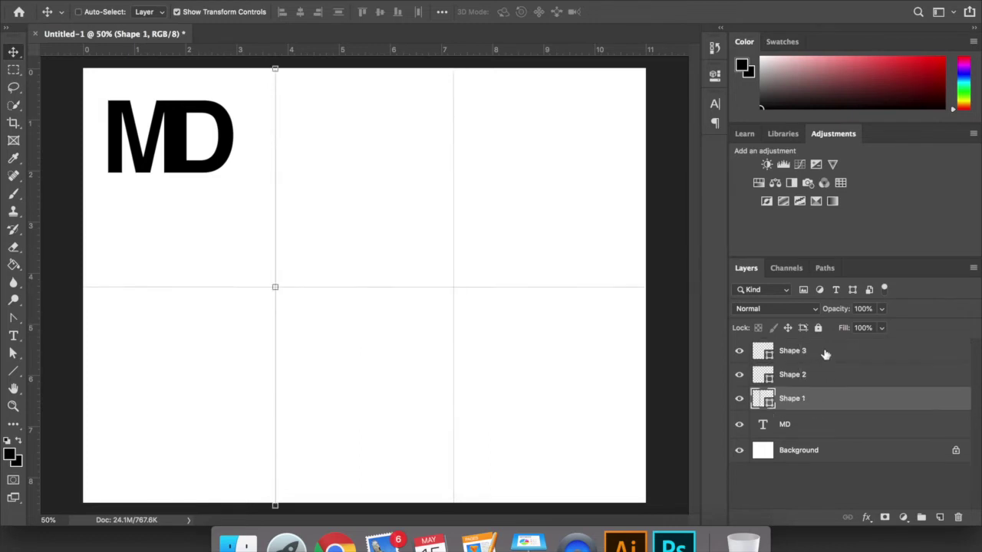
{"action": "left_click", "coordinate": [824, 356]}
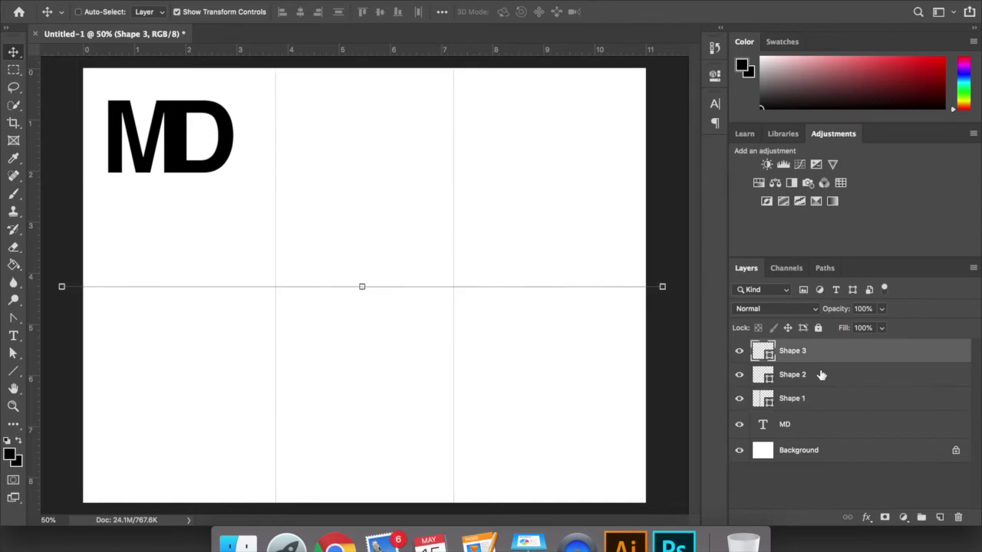
{"action": "left_click", "coordinate": [807, 428]}
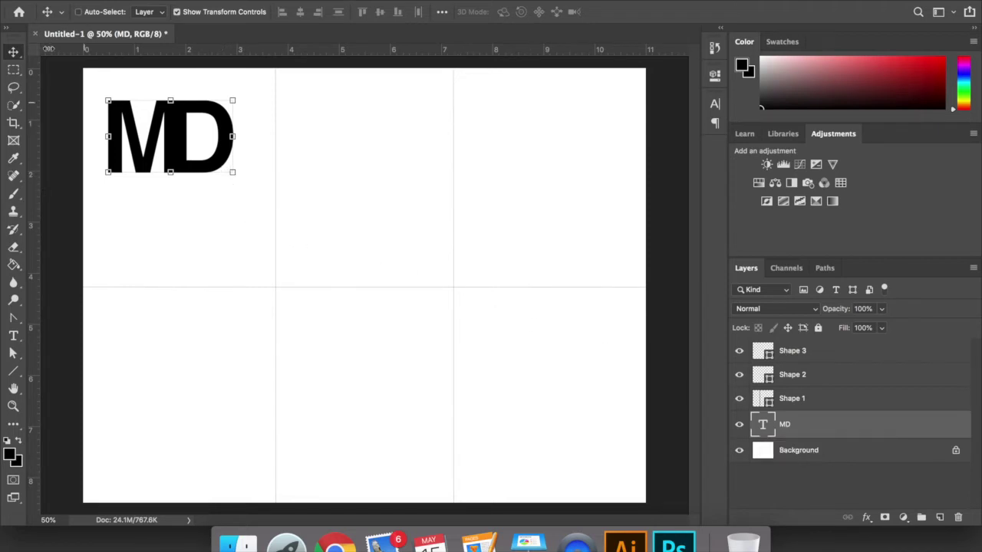
Enlarge the MD initials to about 131% and shift them left within the top-left cell
{"action": "left_click", "coordinate": [232, 173]}
{"action": "left_click_drag", "start_coordinate": [235, 178], "coordinate": [255, 193]}
{"action": "left_click_drag", "start_coordinate": [256, 239], "coordinate": [295, 276]}
{"action": "left_click_drag", "start_coordinate": [204, 171], "coordinate": [183, 173]}
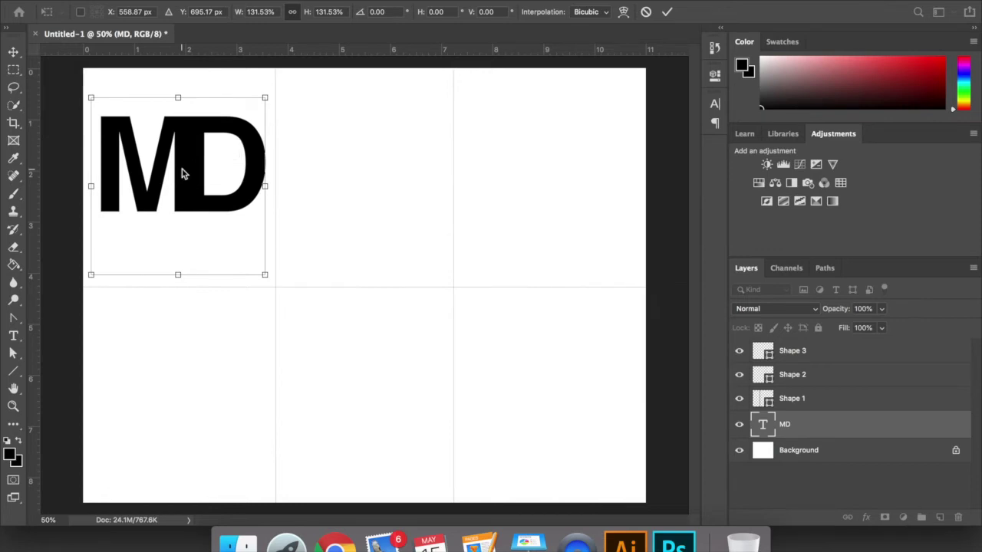
{"action": "left_click", "coordinate": [825, 491]}
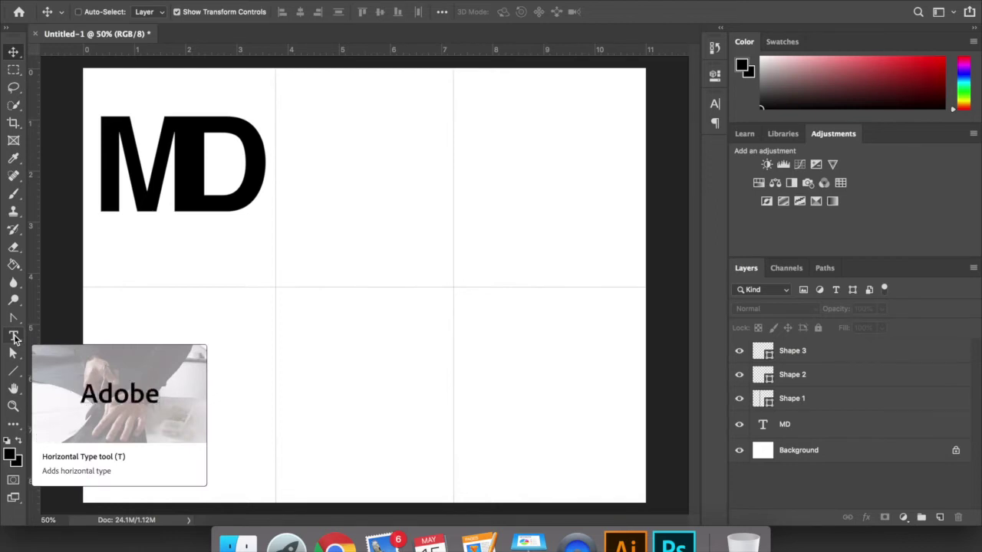
Add a small M text layer in the top-middle cell
{"action": "left_click", "coordinate": [14, 337]}
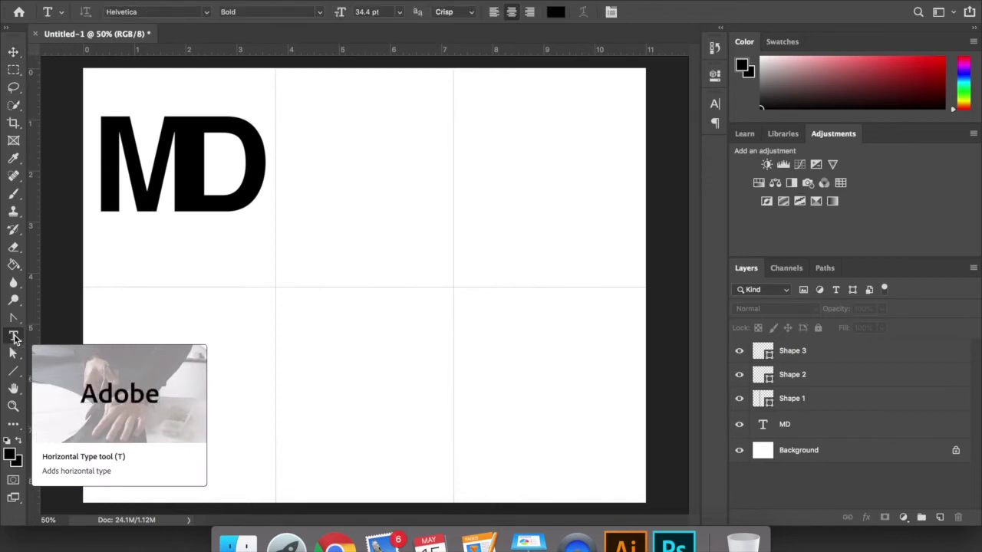
{"action": "left_click", "coordinate": [299, 150]}
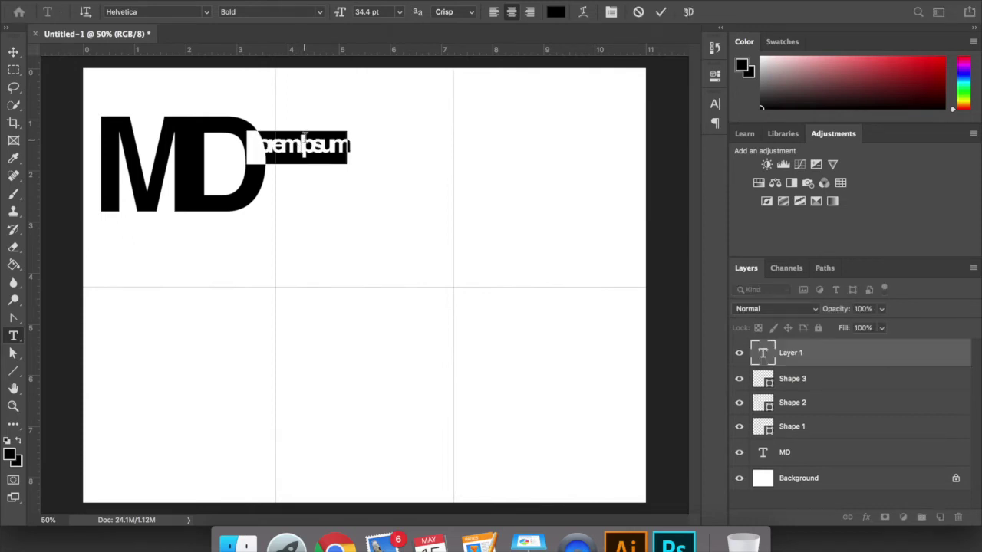
{"action": "type", "text": "M"}
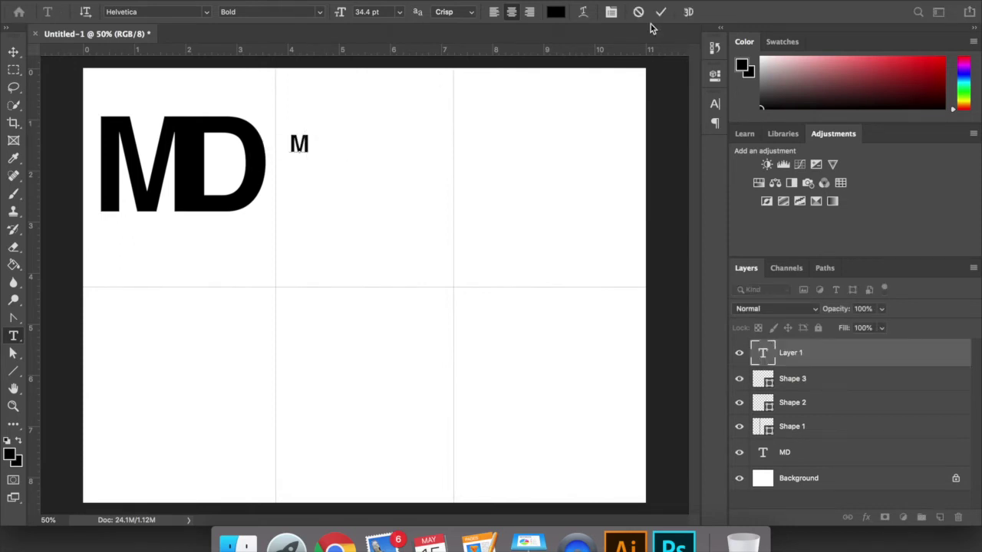
{"action": "left_click", "coordinate": [664, 14]}
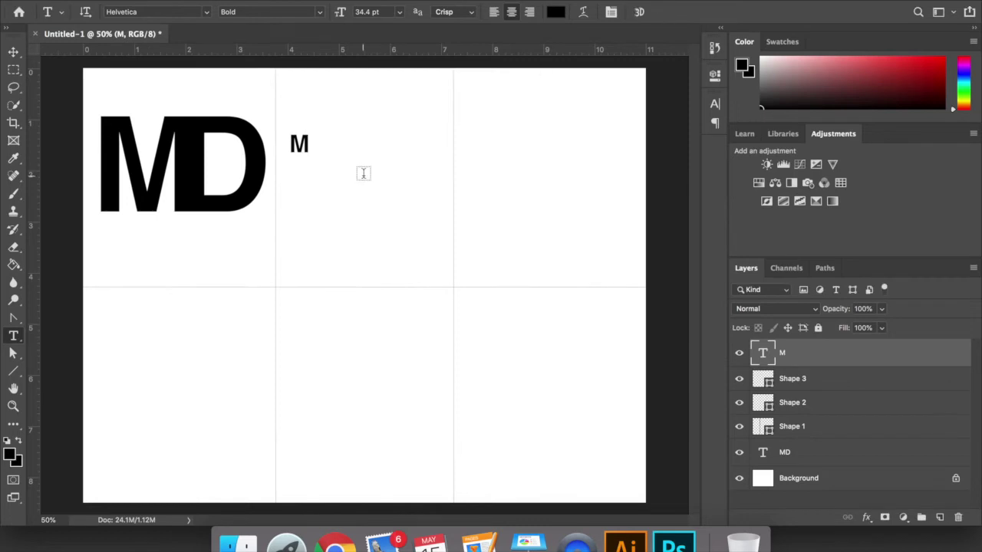
Add a D text layer below and right of the M, then select the M and D layers
{"action": "left_click", "coordinate": [335, 172]}
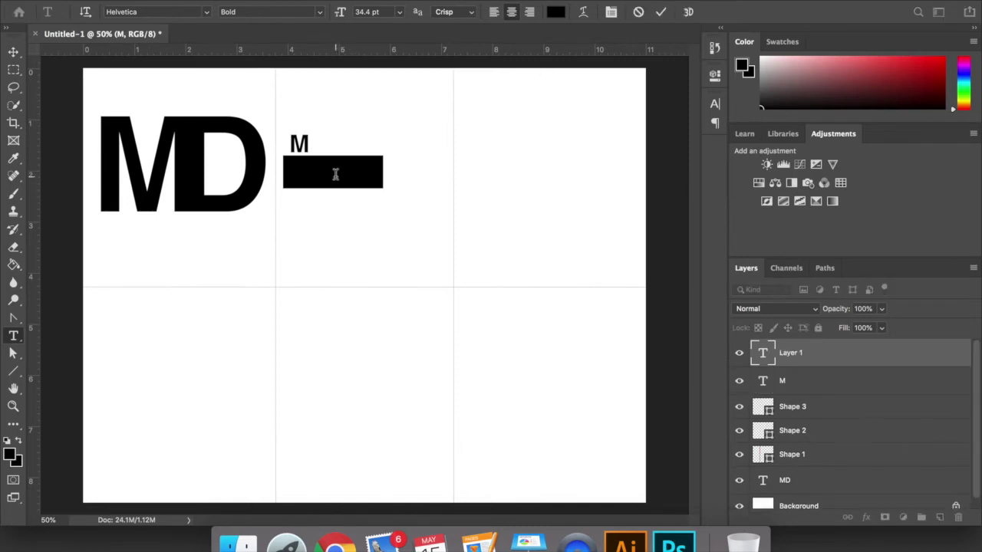
{"action": "type", "text": "D"}
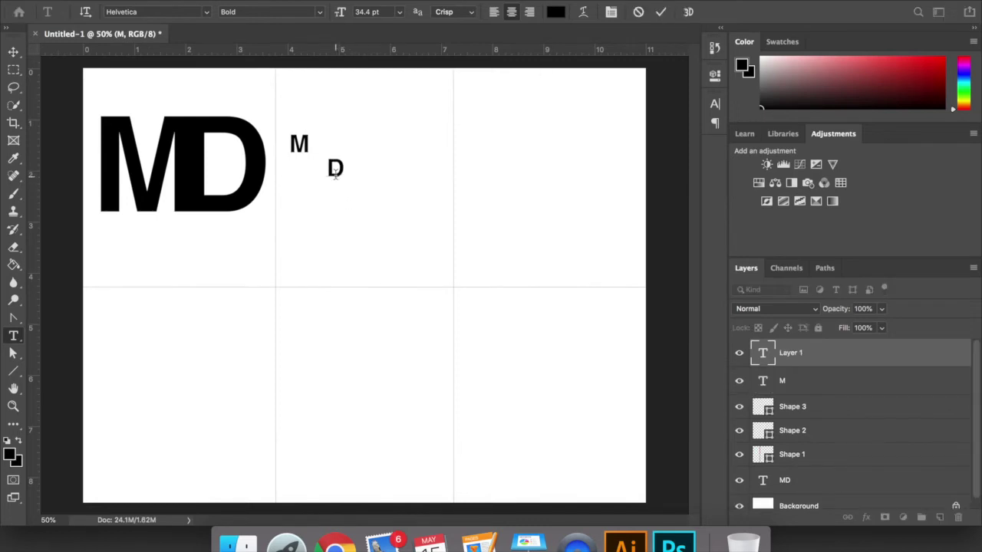
{"action": "left_click", "coordinate": [660, 12]}
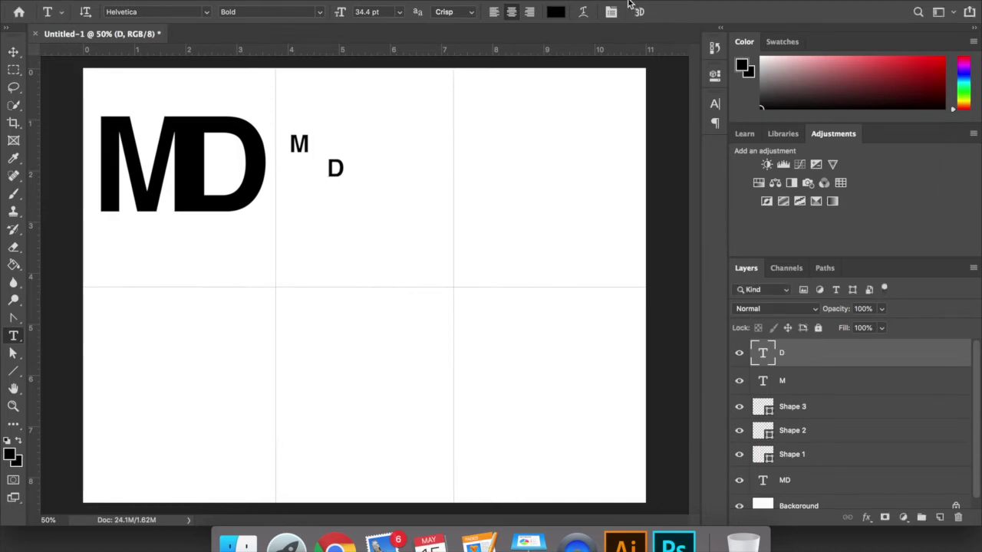
{"action": "left_click", "coordinate": [808, 377]}
{"action": "left_click", "coordinate": [808, 360]}
{"action": "left_click", "coordinate": [806, 379]}
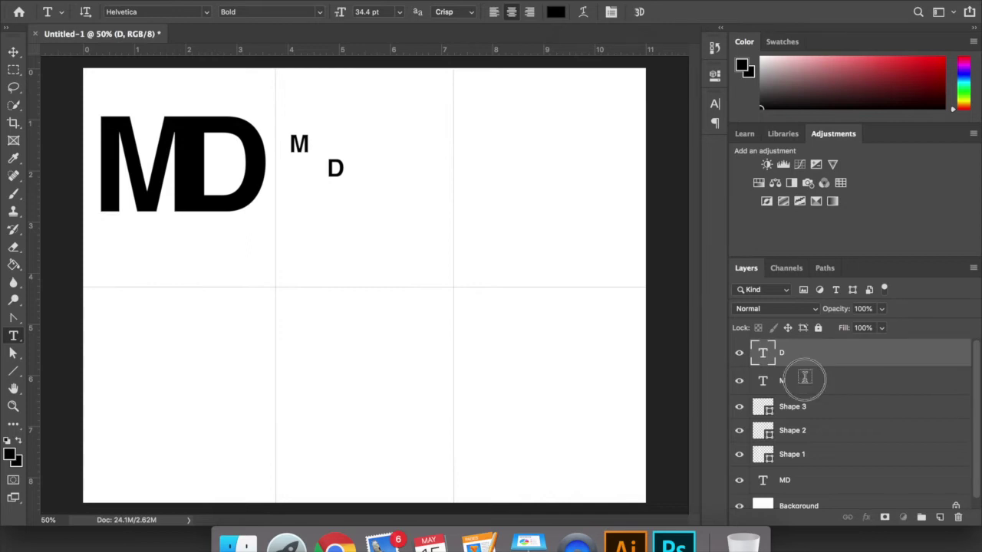
Enlarge the M to about 496% and move it to the top of the top-middle cell
{"action": "left_click", "coordinate": [13, 52]}
{"action": "left_click", "coordinate": [309, 153]}
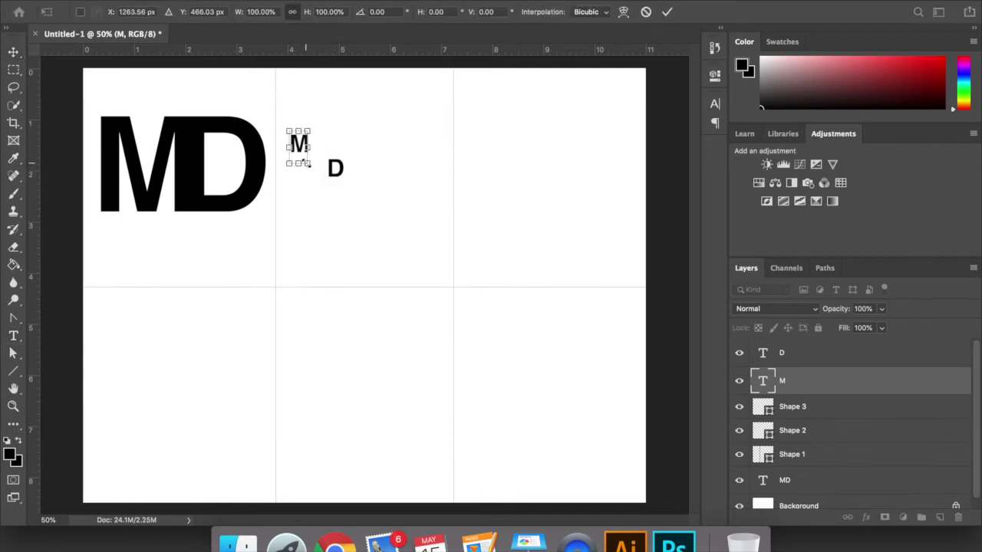
{"action": "left_click_drag", "start_coordinate": [307, 164], "coordinate": [422, 270]}
{"action": "left_click_drag", "start_coordinate": [348, 223], "coordinate": [335, 154]}
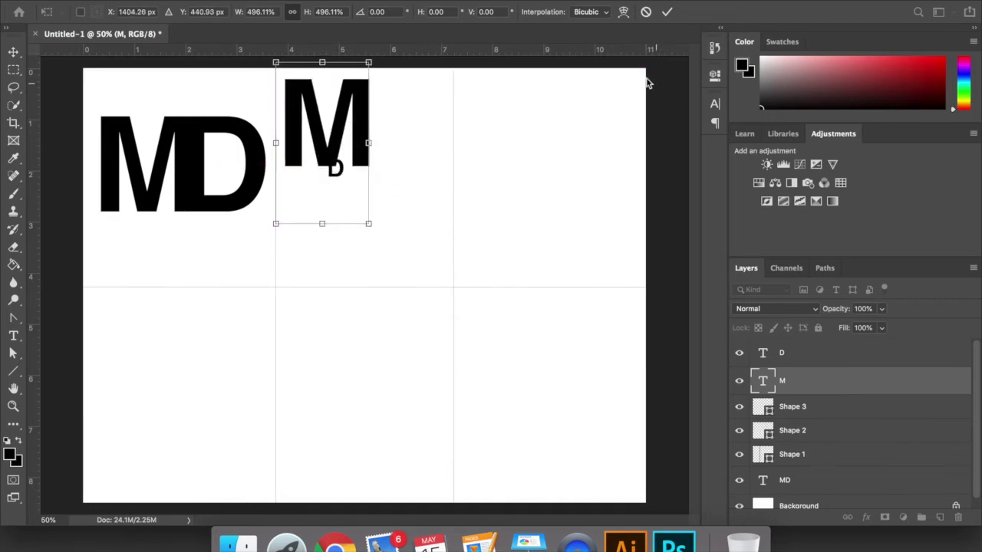
{"action": "left_click", "coordinate": [667, 14]}
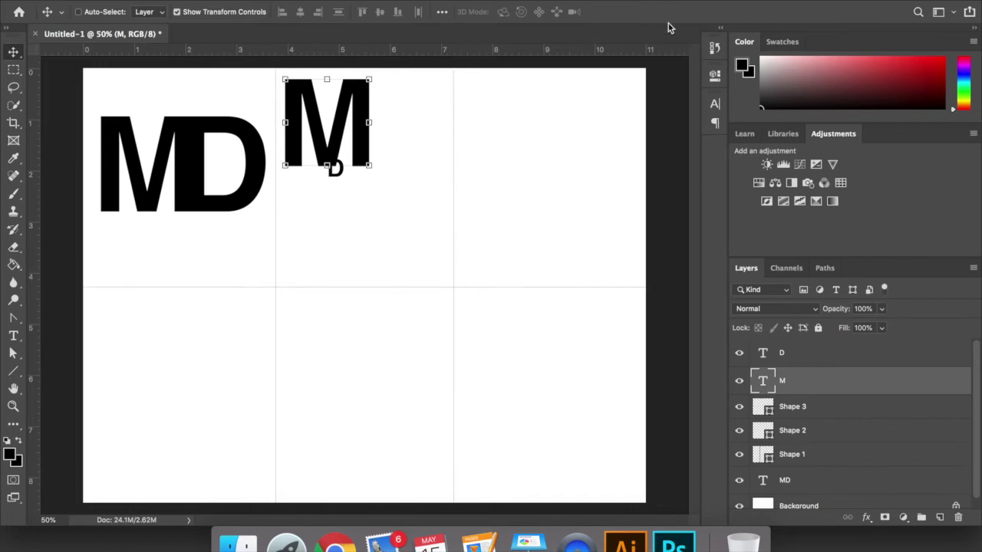
Scale the D to match the M's width, place it beneath the M, and centre both letters
{"action": "left_click", "coordinate": [800, 358]}
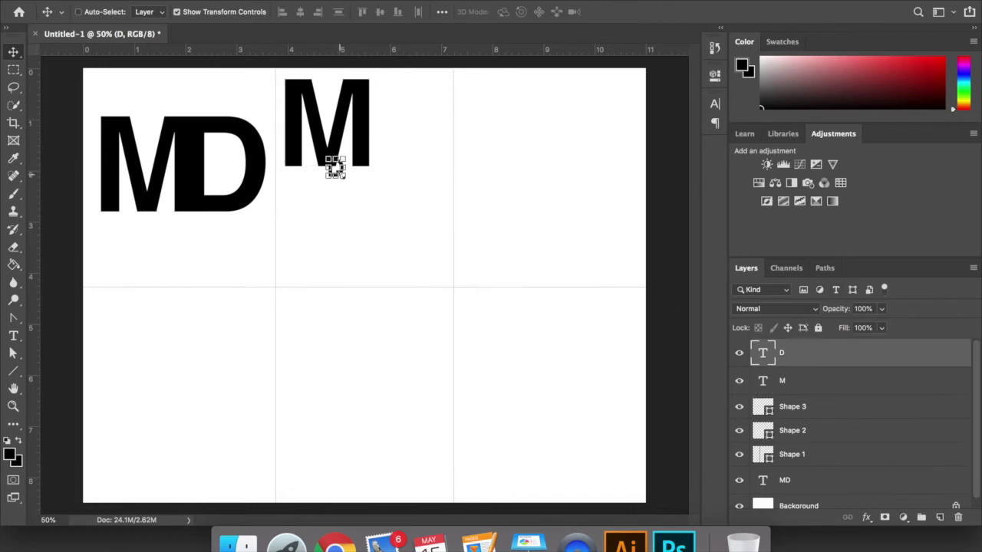
{"action": "key", "text": "ctrl+t"}
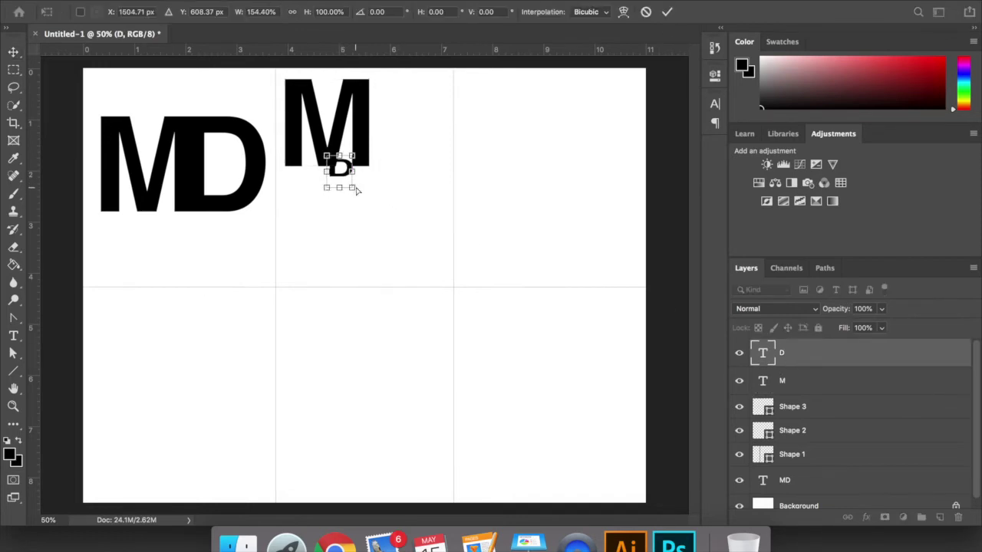
{"action": "left_click_drag", "start_coordinate": [345, 191], "coordinate": [464, 290]}
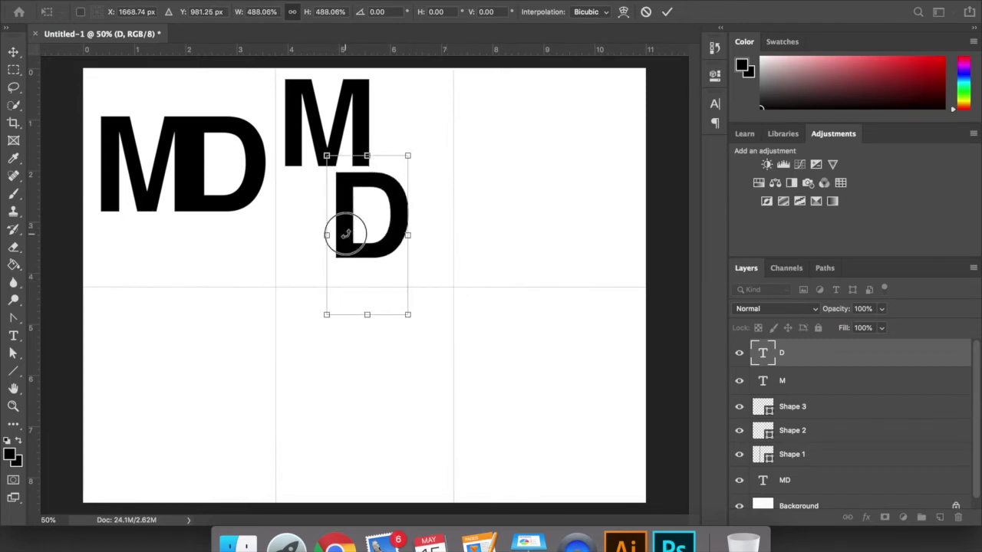
{"action": "left_click_drag", "start_coordinate": [345, 232], "coordinate": [293, 225]}
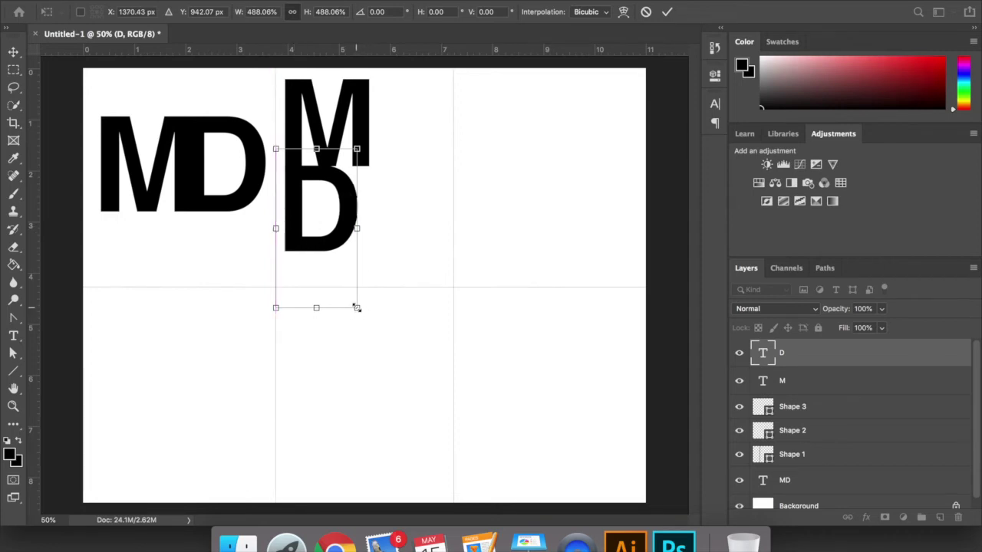
{"action": "left_click_drag", "start_coordinate": [356, 307], "coordinate": [374, 324]}
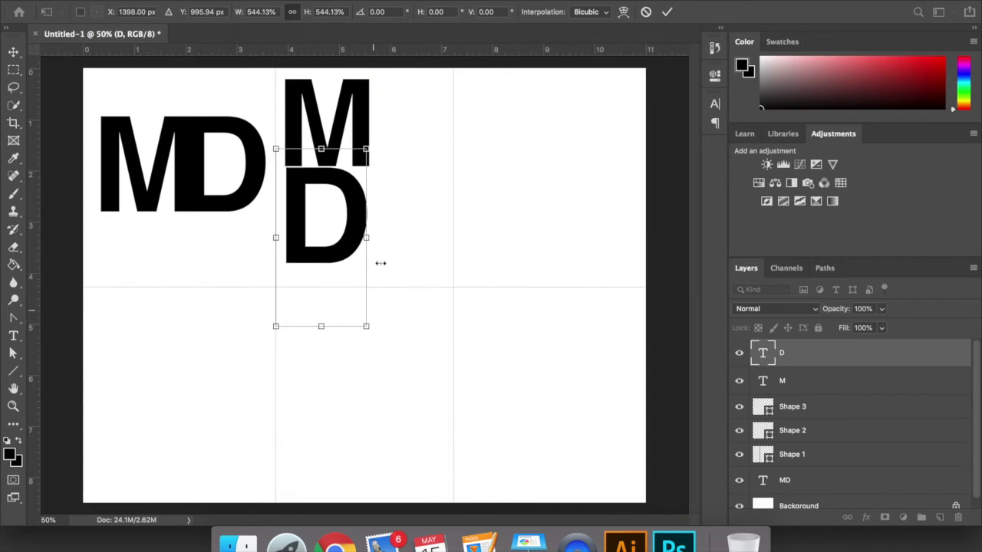
{"action": "left_click", "coordinate": [667, 13]}
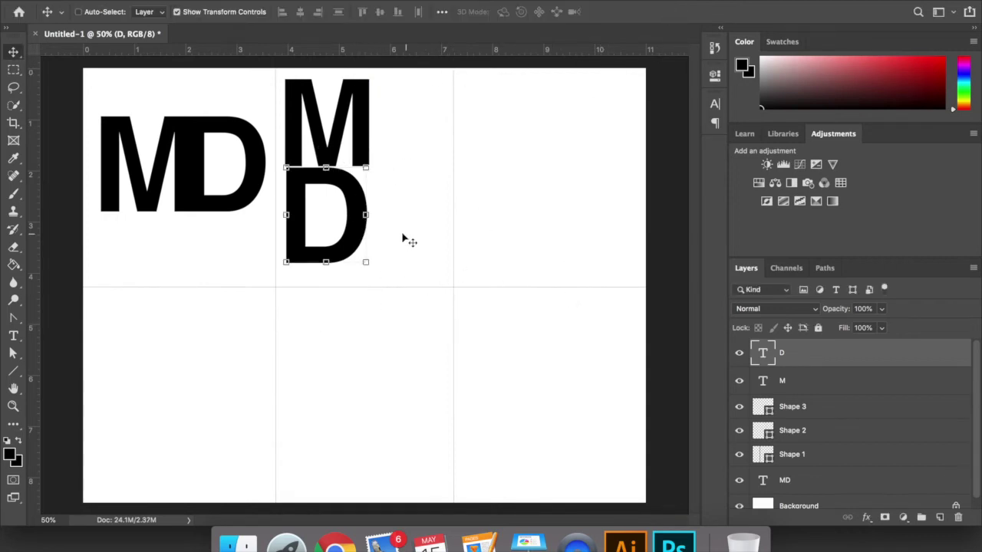
{"action": "left_click", "coordinate": [819, 381], "text": "shift"}
{"action": "left_click_drag", "start_coordinate": [345, 147], "coordinate": [381, 152]}
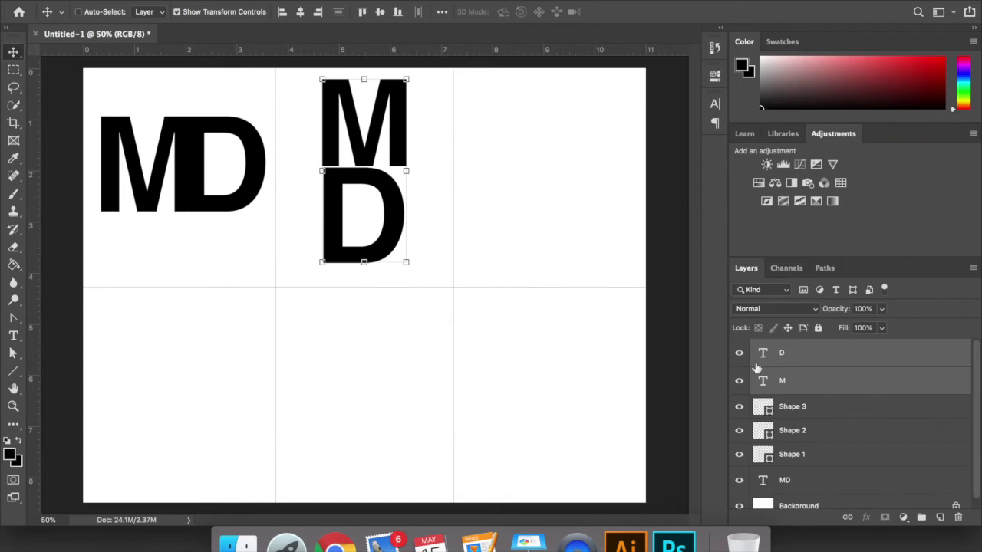
{"action": "left_click_drag", "start_coordinate": [824, 390], "coordinate": [827, 362]}
With the Rectangle Tool, draw a 1135 × 1288 px rectangle over the top-right grid cell
{"action": "left_click", "coordinate": [827, 357]}
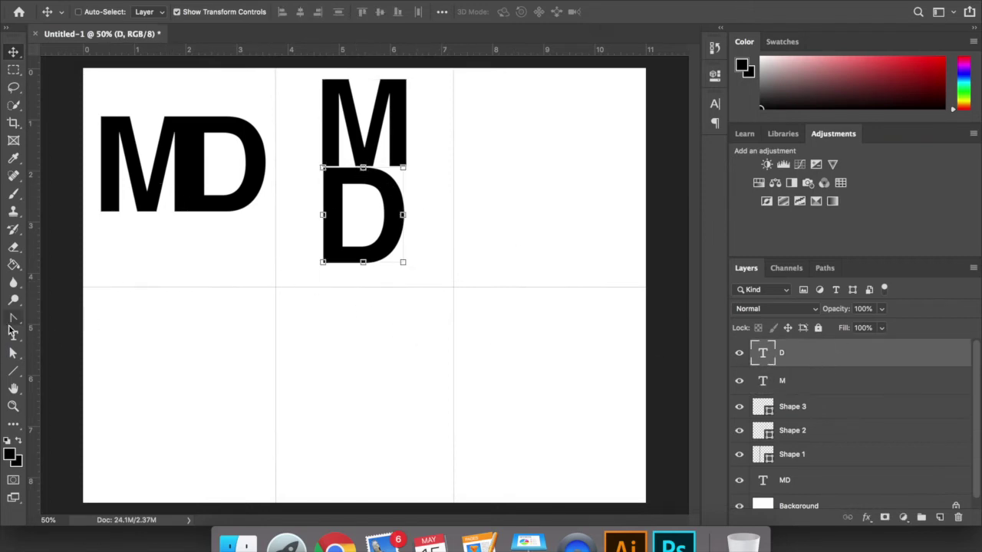
{"action": "left_click", "coordinate": [13, 373]}
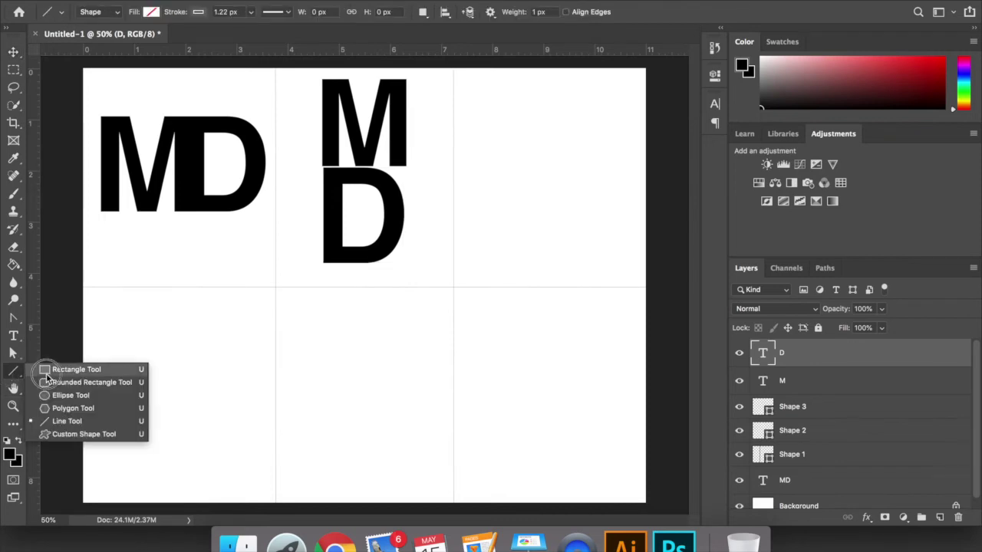
{"action": "left_click", "coordinate": [49, 369]}
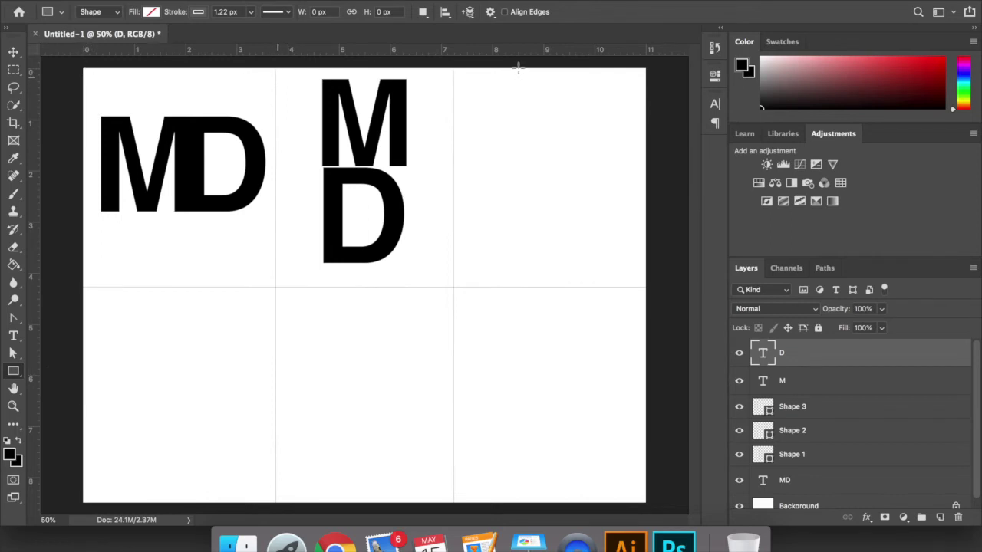
{"action": "left_click_drag", "start_coordinate": [454, 68], "coordinate": [645, 288]}
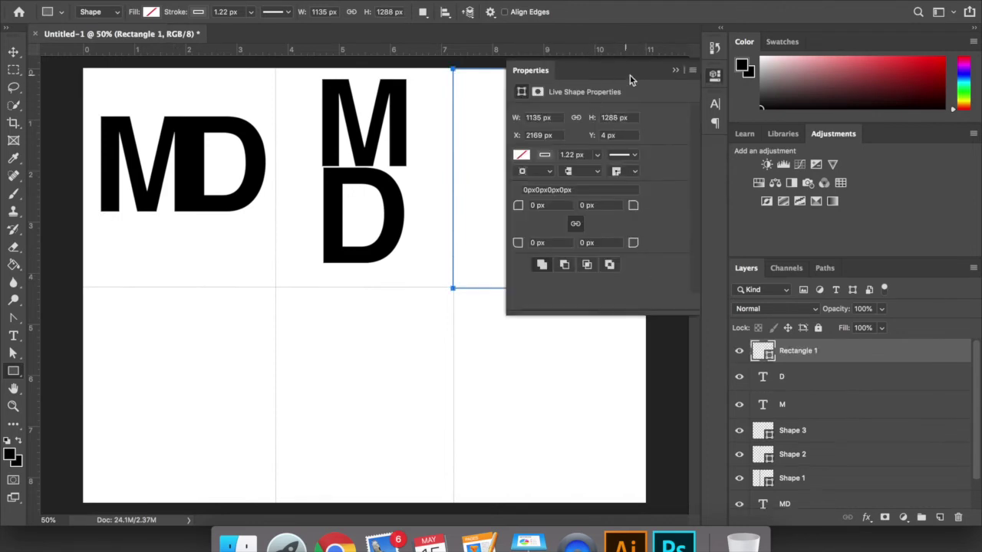
{"action": "left_click", "coordinate": [676, 71]}
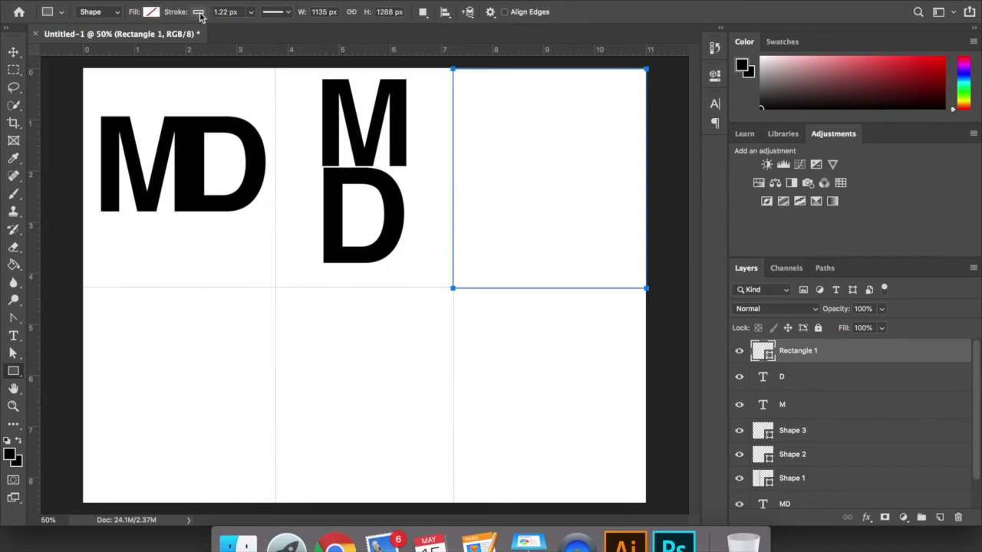
{"action": "left_click", "coordinate": [285, 13]}
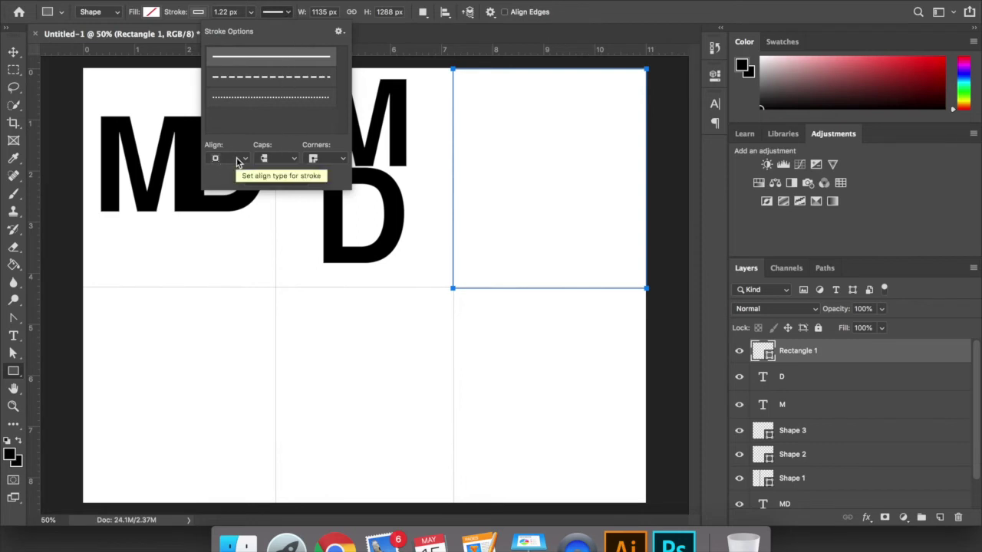
{"action": "left_click", "coordinate": [263, 3]}
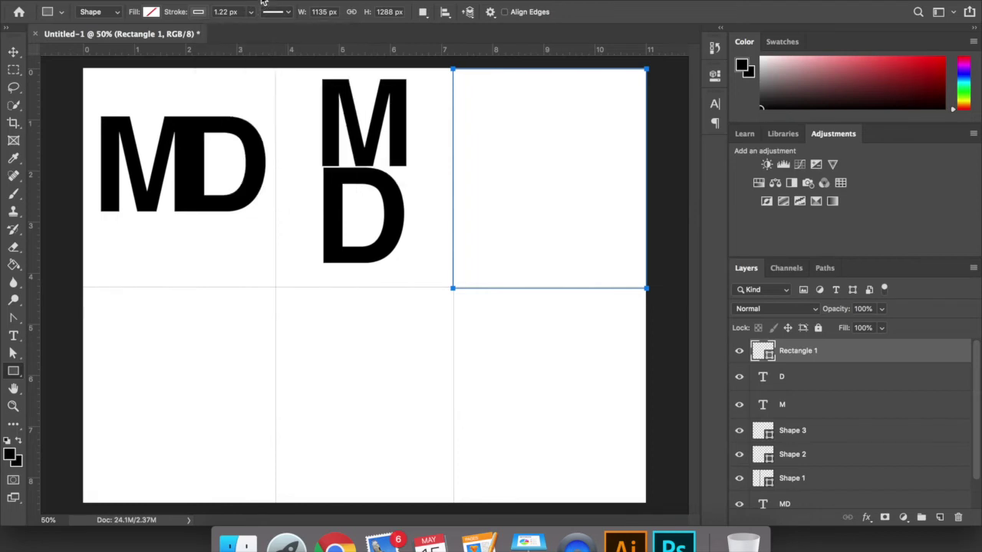
{"action": "left_click", "coordinate": [198, 14]}
Remove the rectangle's stroke and give it a custom dark blue #103751 fill
{"action": "left_click", "coordinate": [139, 39]}
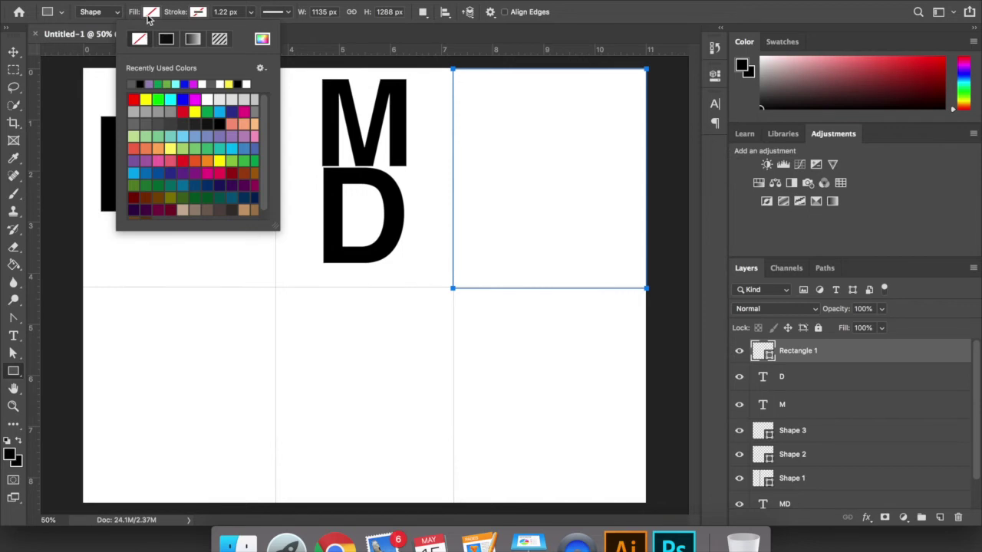
{"action": "left_click", "coordinate": [156, 2]}
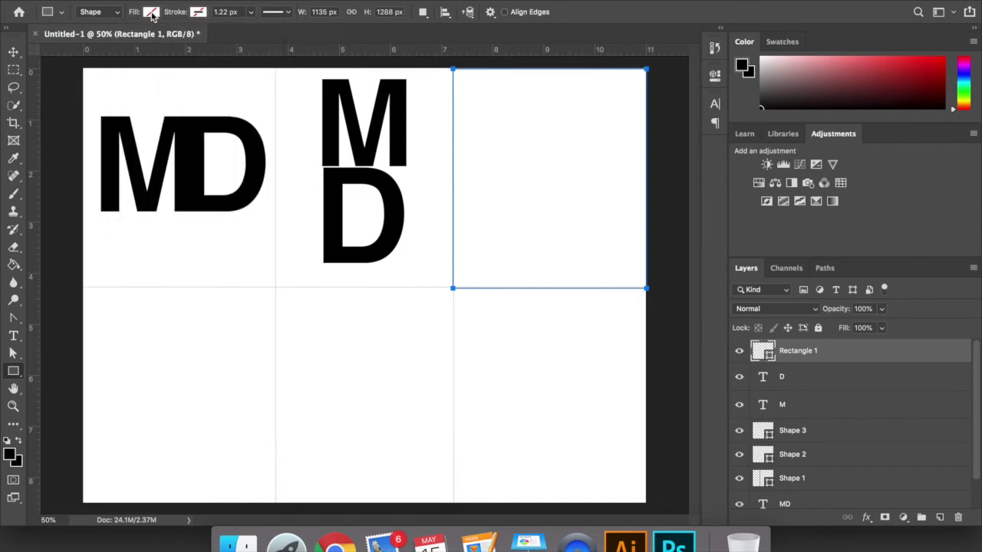
{"action": "left_click", "coordinate": [151, 13]}
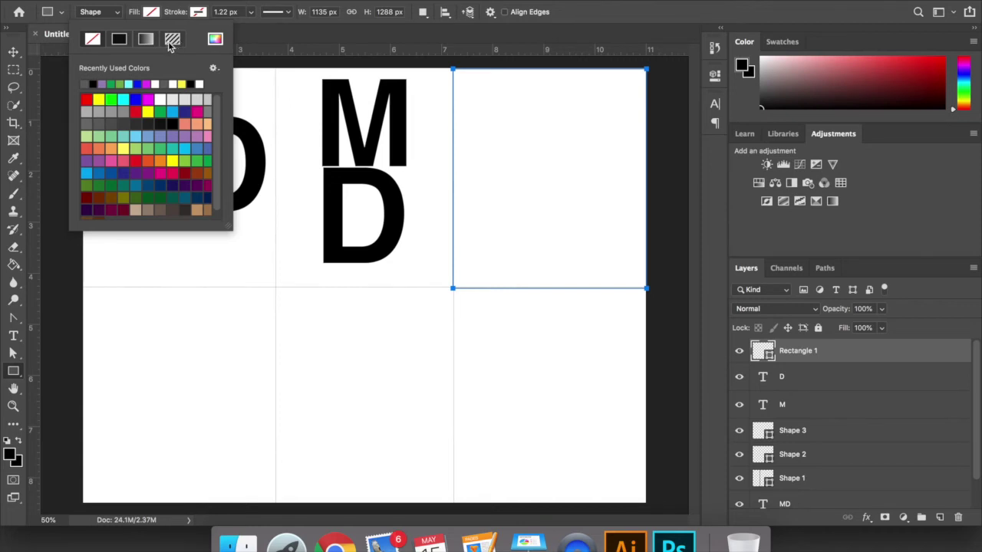
{"action": "left_click", "coordinate": [184, 110]}
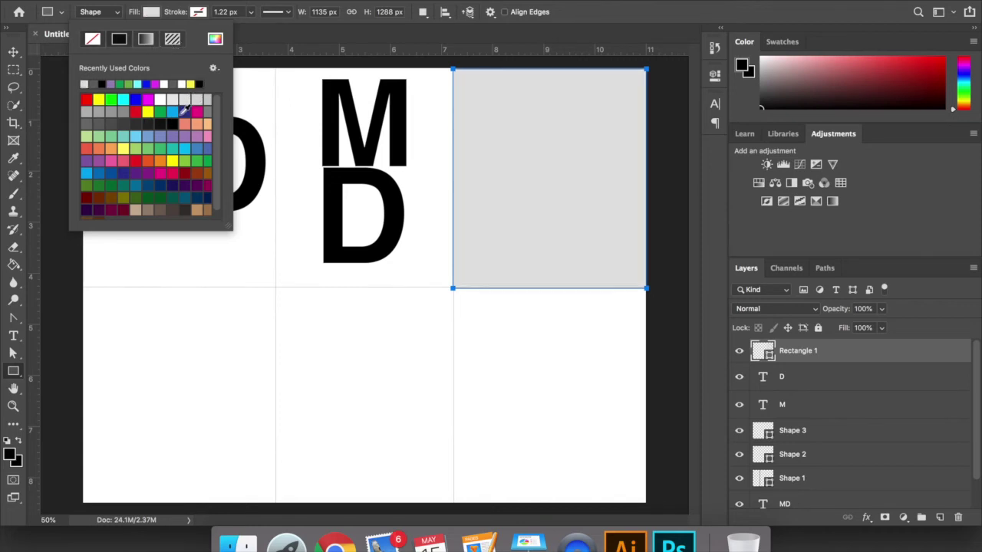
{"action": "left_click", "coordinate": [184, 111]}
{"action": "left_click", "coordinate": [172, 111]}
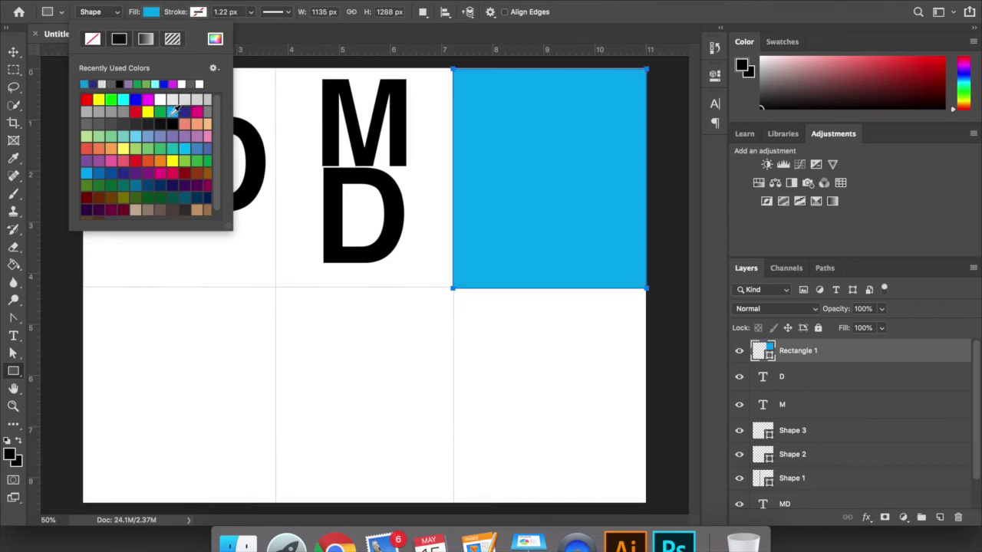
{"action": "left_click", "coordinate": [214, 39]}
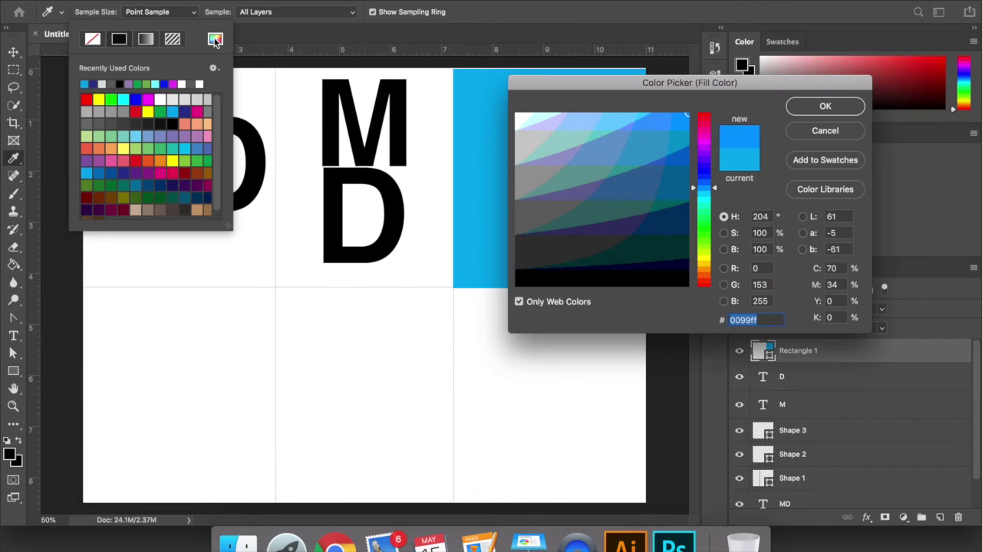
{"action": "left_click", "coordinate": [519, 302]}
{"action": "mouse_move", "coordinate": [590, 206]}
{"action": "left_mouse_down"}
{"action": "mouse_move", "coordinate": [642, 208]}
{"action": "mouse_move", "coordinate": [646, 217]}
{"action": "left_mouse_up"}
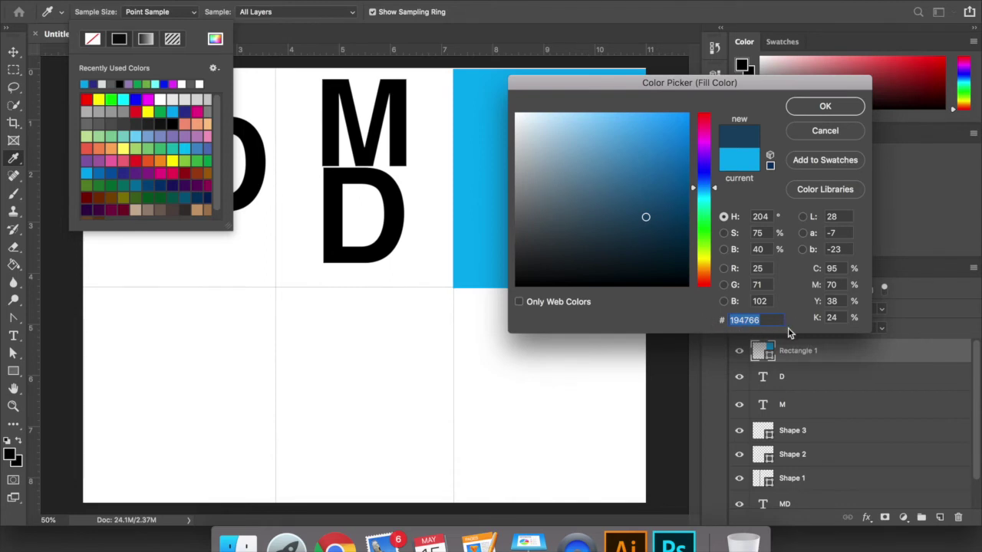
{"action": "left_click", "coordinate": [655, 230]}
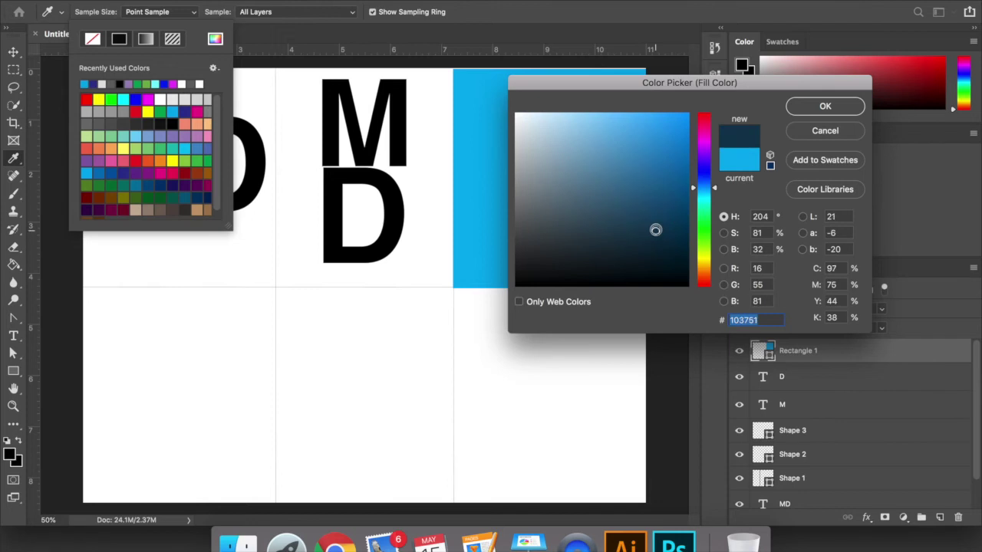
{"action": "left_click", "coordinate": [810, 105]}
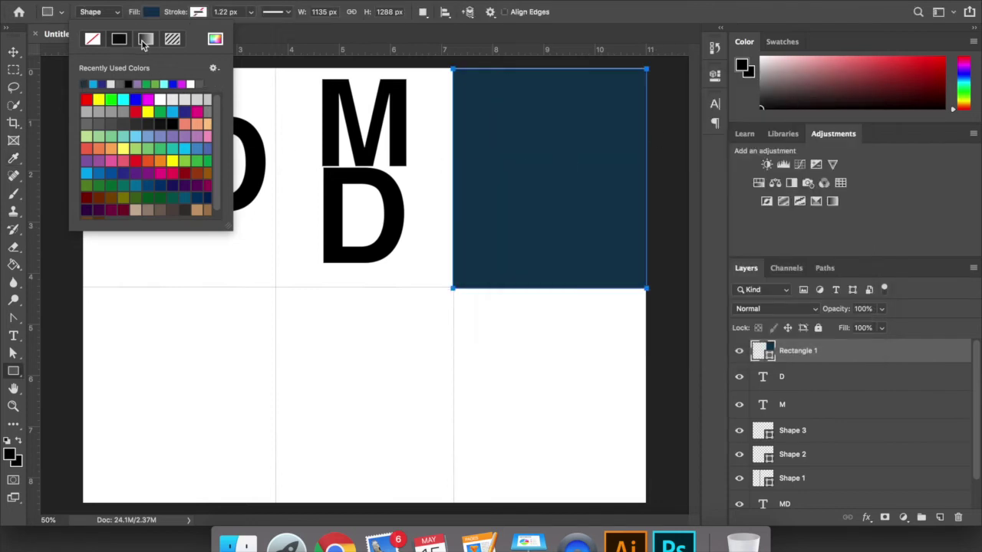
Try violet-to-orange and black Angle gradient fills, then return to the solid dark navy fill
{"action": "left_click", "coordinate": [144, 41]}
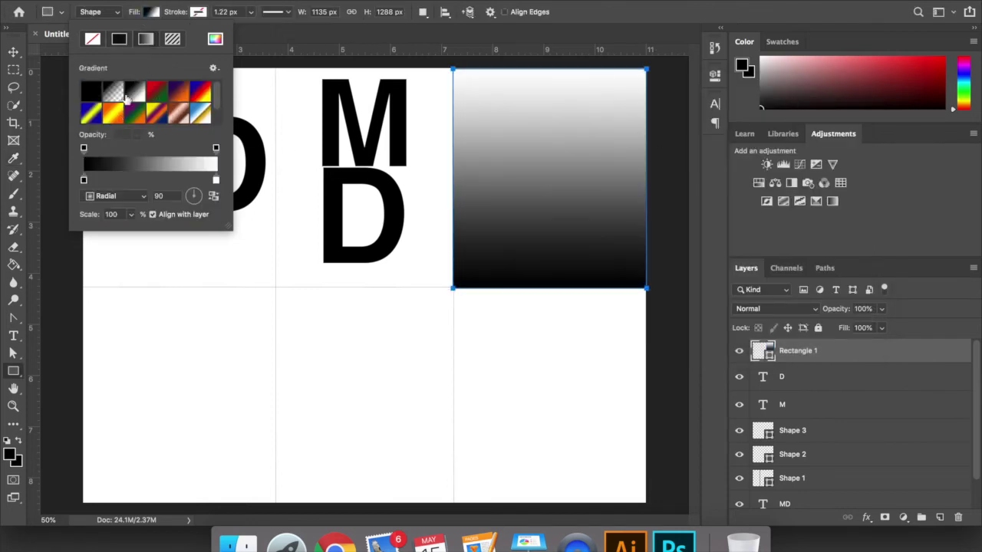
{"action": "left_click", "coordinate": [156, 92]}
{"action": "left_click", "coordinate": [178, 92]}
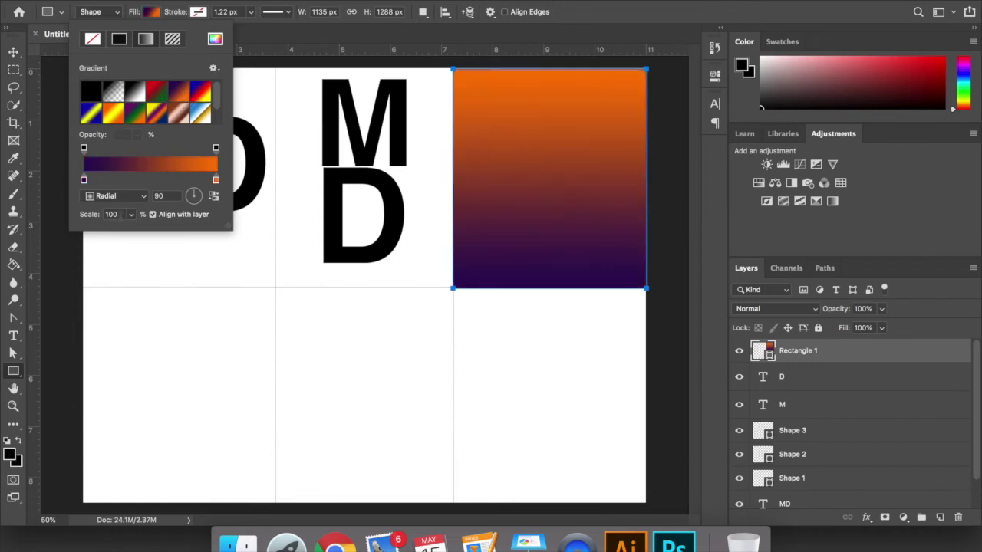
{"action": "left_click", "coordinate": [110, 197]}
{"action": "left_click", "coordinate": [115, 220]}
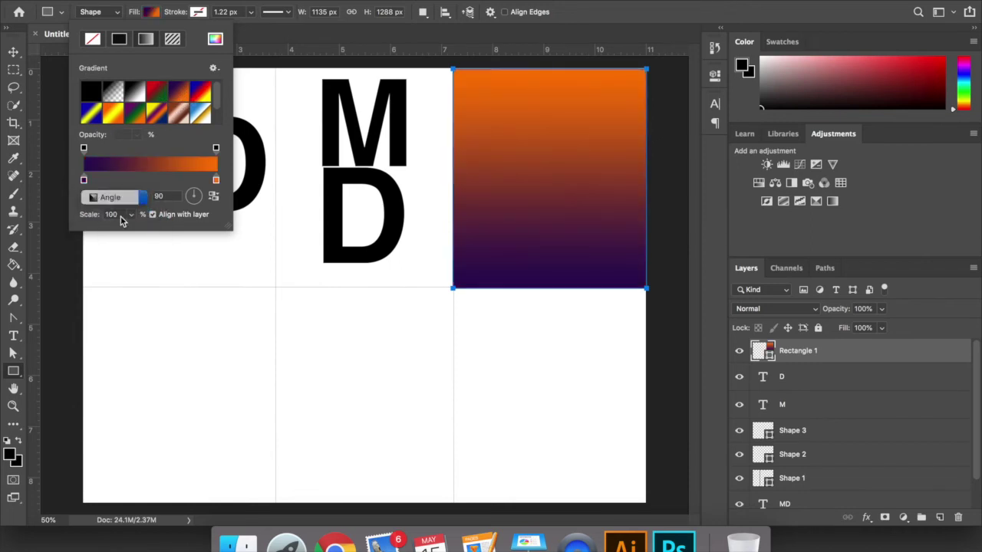
{"action": "left_click", "coordinate": [92, 91]}
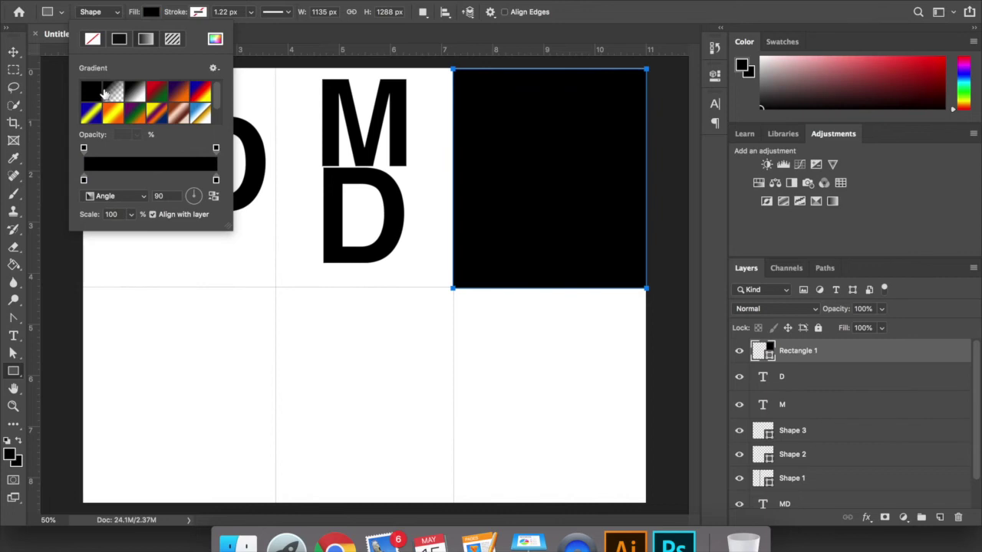
{"action": "left_click", "coordinate": [119, 39]}
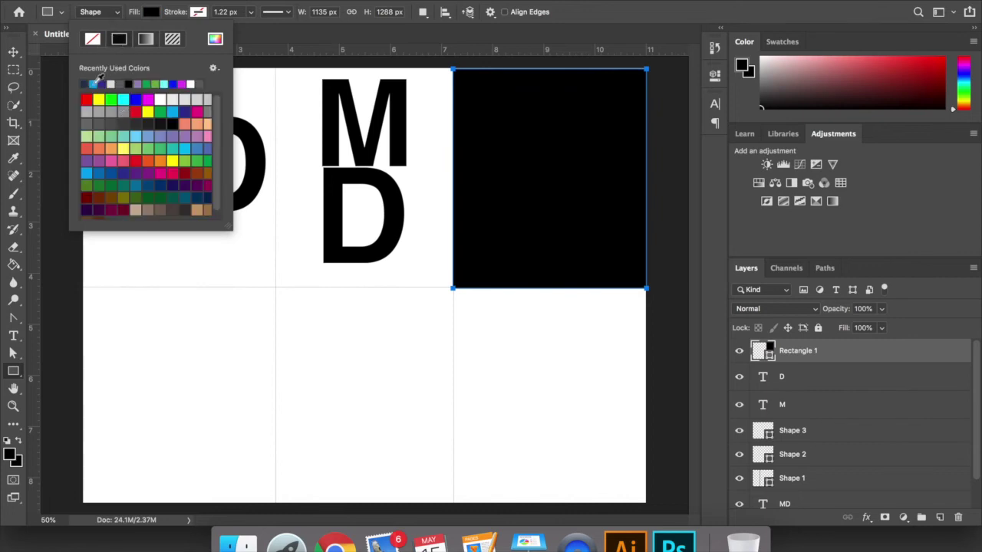
{"action": "left_click", "coordinate": [90, 84]}
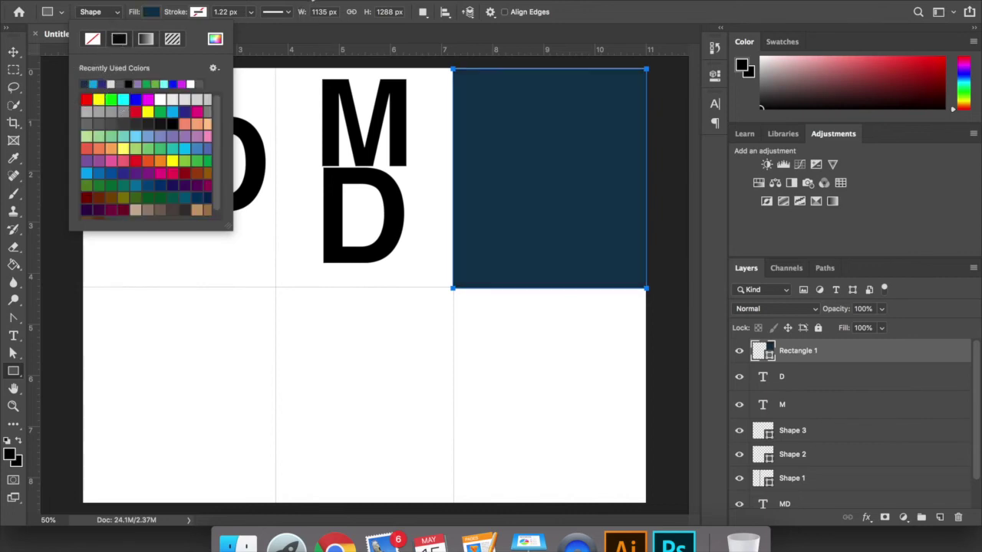
{"action": "left_click", "coordinate": [311, 3]}
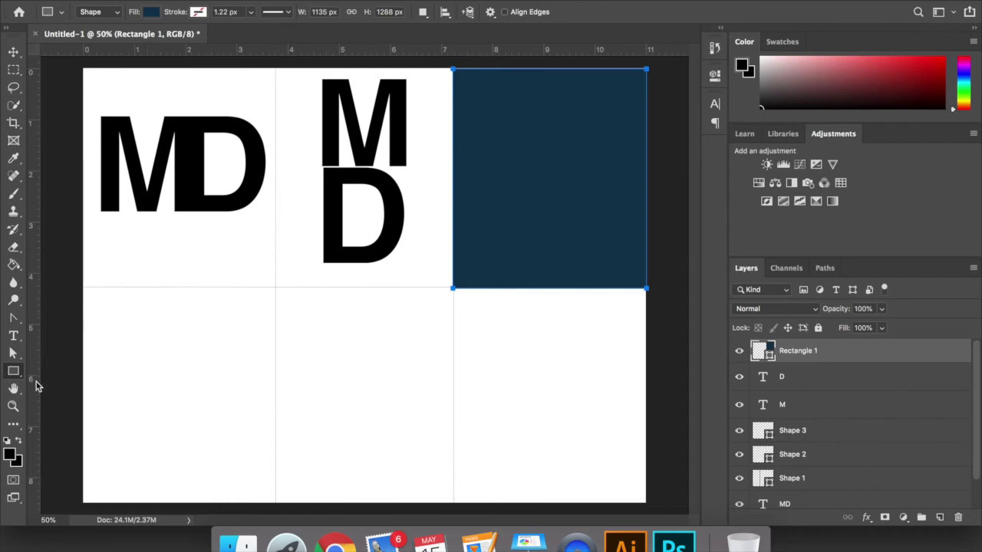
Discard a stray text box in the navy rectangle and start a Lorem Ipsum text layer in the bottom-right cell
{"action": "left_click", "coordinate": [14, 336]}
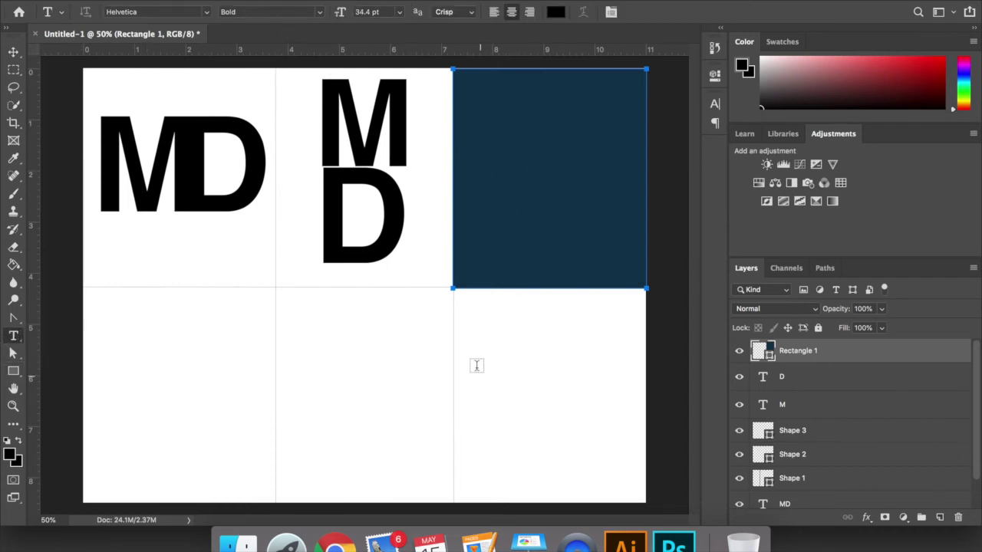
{"action": "left_click", "coordinate": [473, 126]}
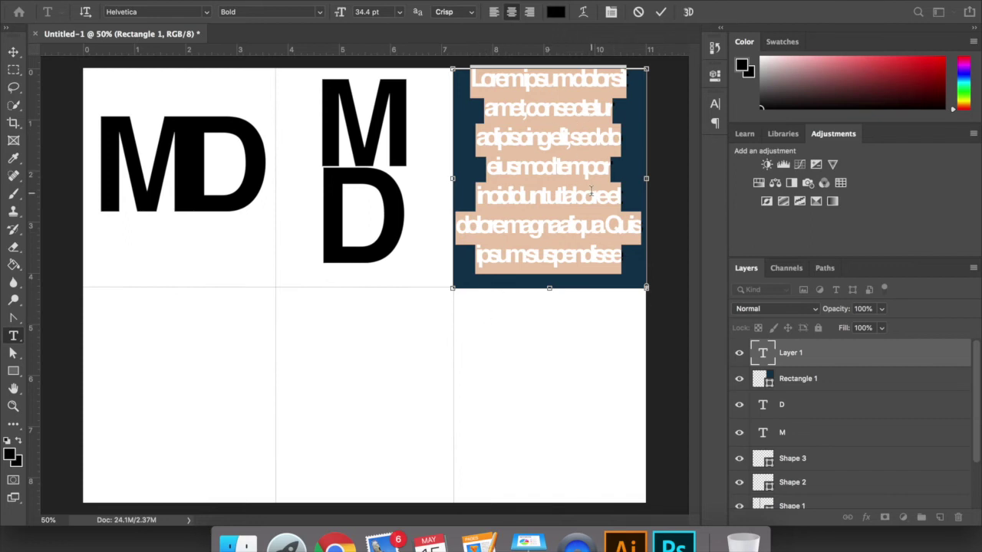
{"action": "left_click", "coordinate": [637, 12]}
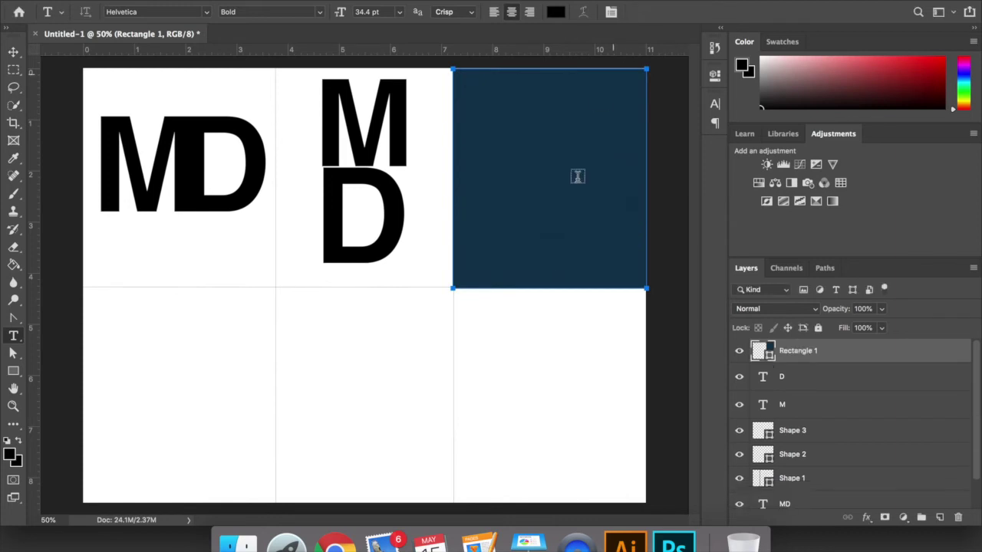
{"action": "left_click", "coordinate": [479, 342]}
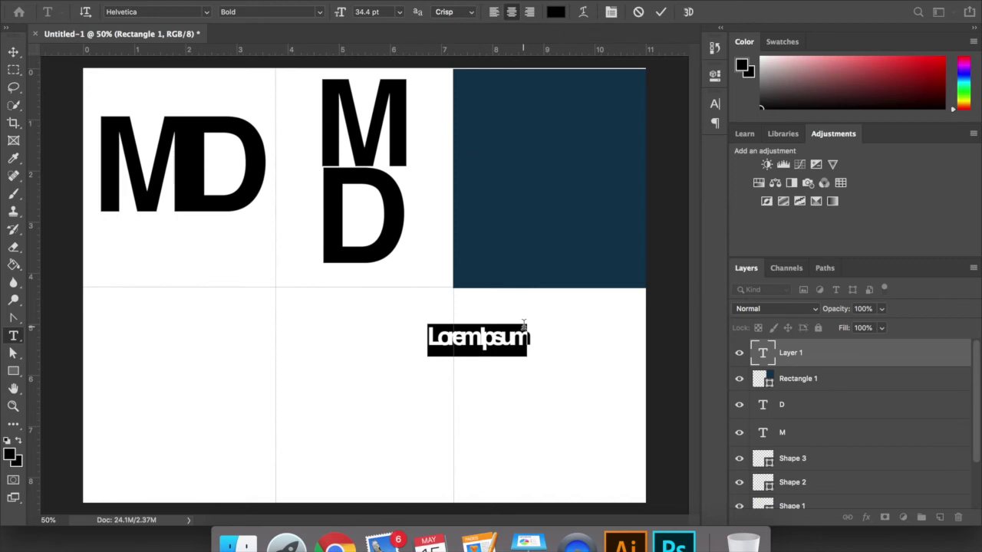
Type an M and set it in Boulevard Regular, 72 pt, using its swash alternate glyph
{"action": "type", "text": "M"}
{"action": "double_click", "coordinate": [477, 338]}
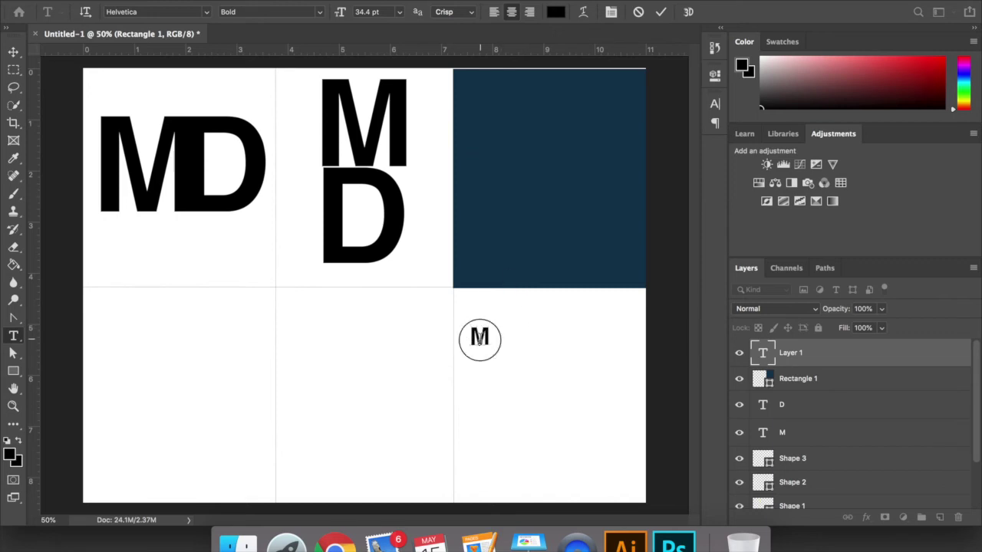
{"action": "left_click", "coordinate": [208, 13]}
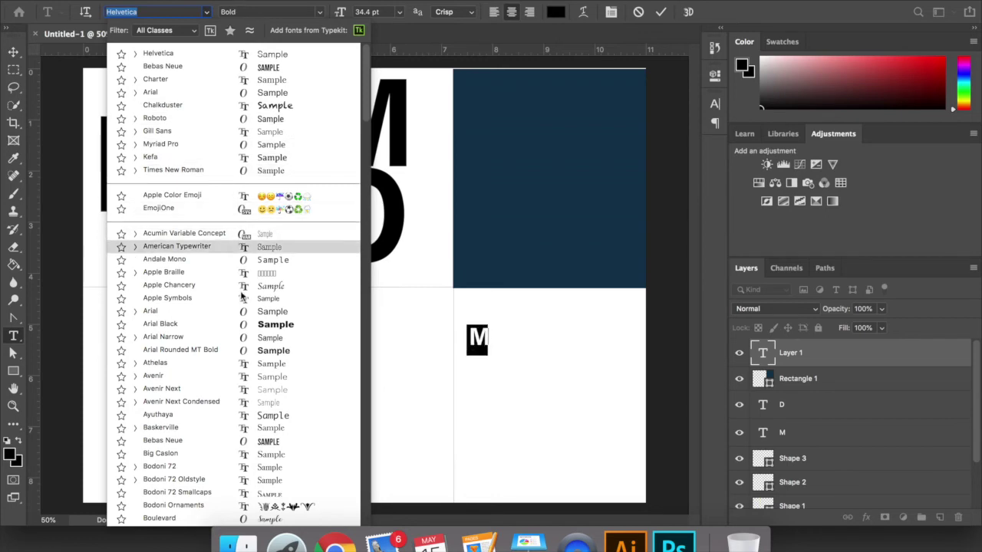
{"action": "scroll", "coordinate": [233, 368], "scroll_direction": "down", "scroll_amount": 10}
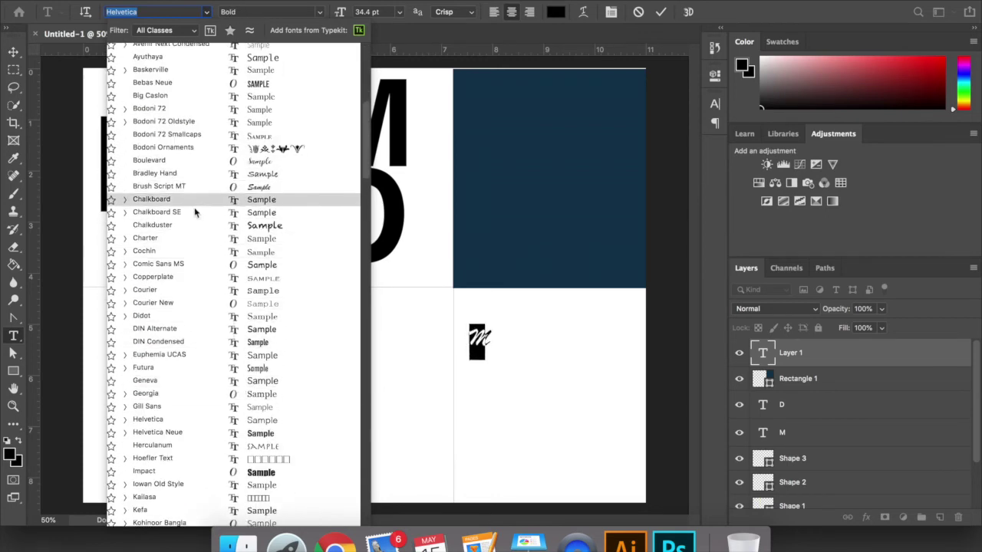
{"action": "left_click", "coordinate": [178, 163]}
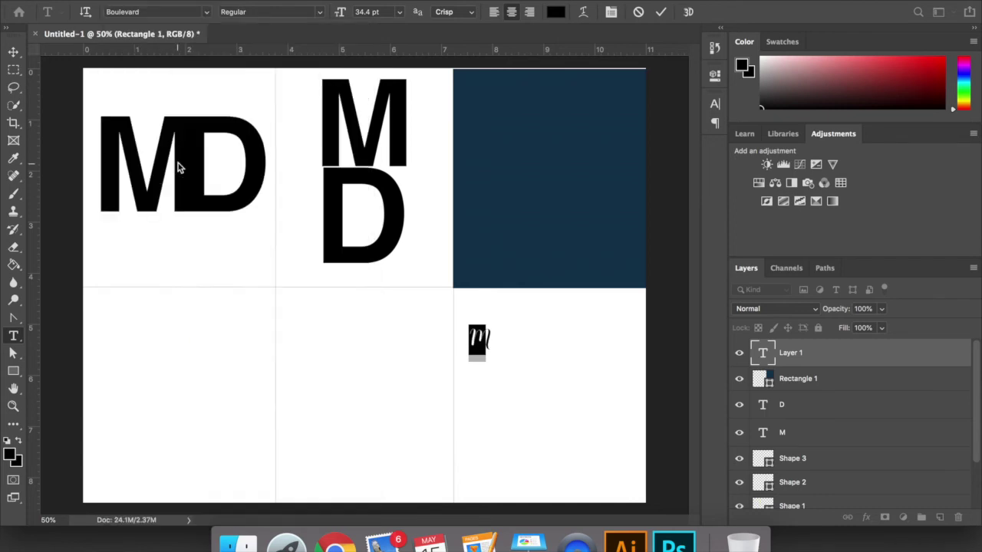
{"action": "left_click", "coordinate": [320, 13]}
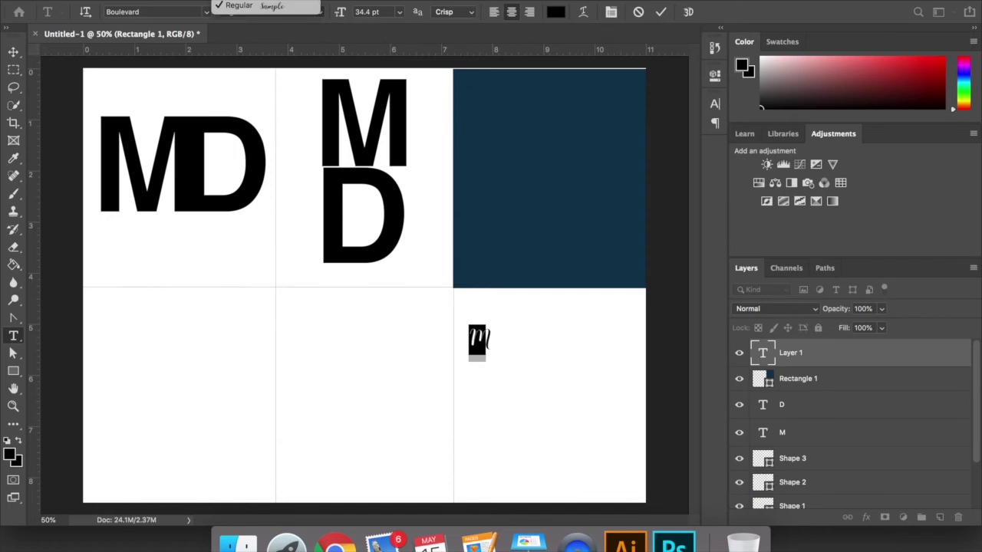
{"action": "left_click", "coordinate": [316, 8]}
{"action": "left_click", "coordinate": [399, 11]}
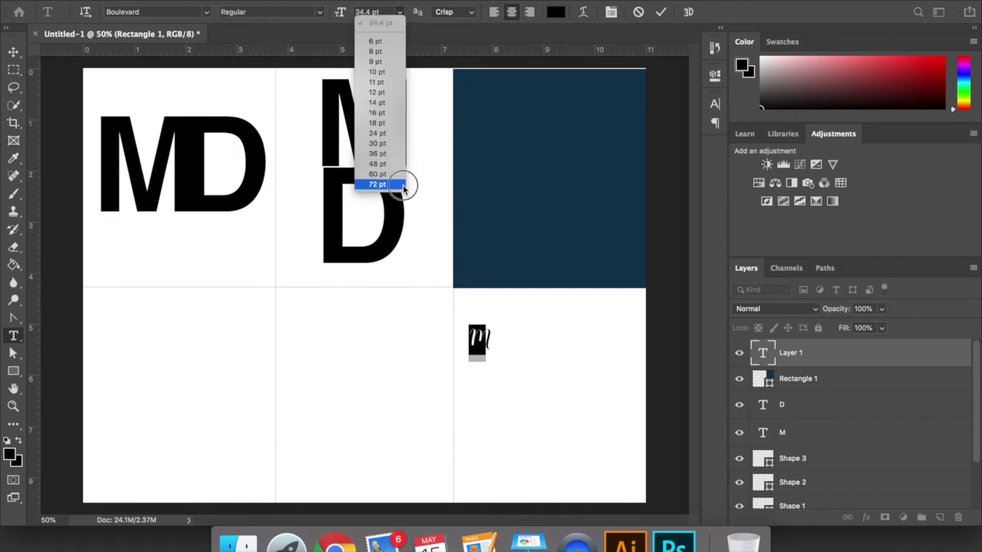
{"action": "left_click", "coordinate": [405, 186]}
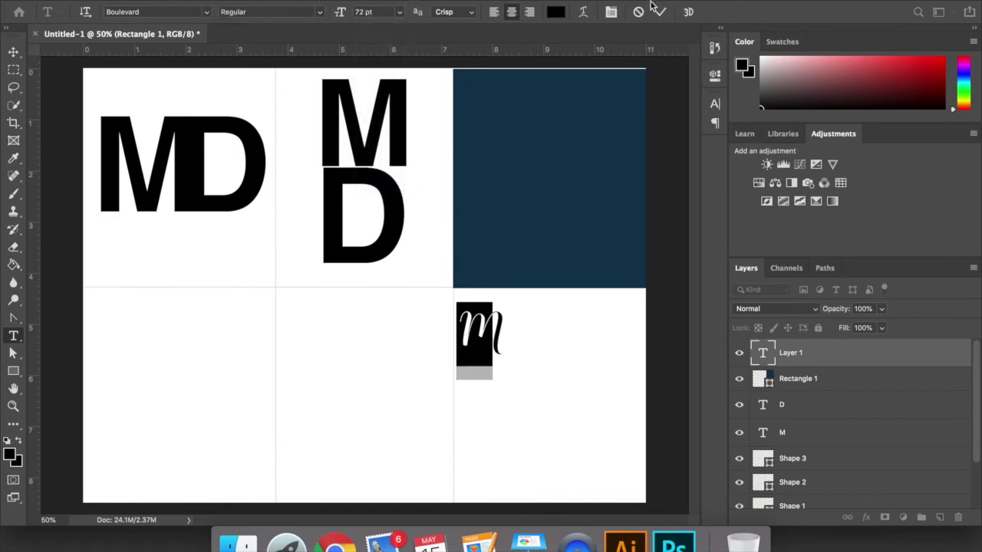
{"action": "mouse_move", "coordinate": [488, 364]}
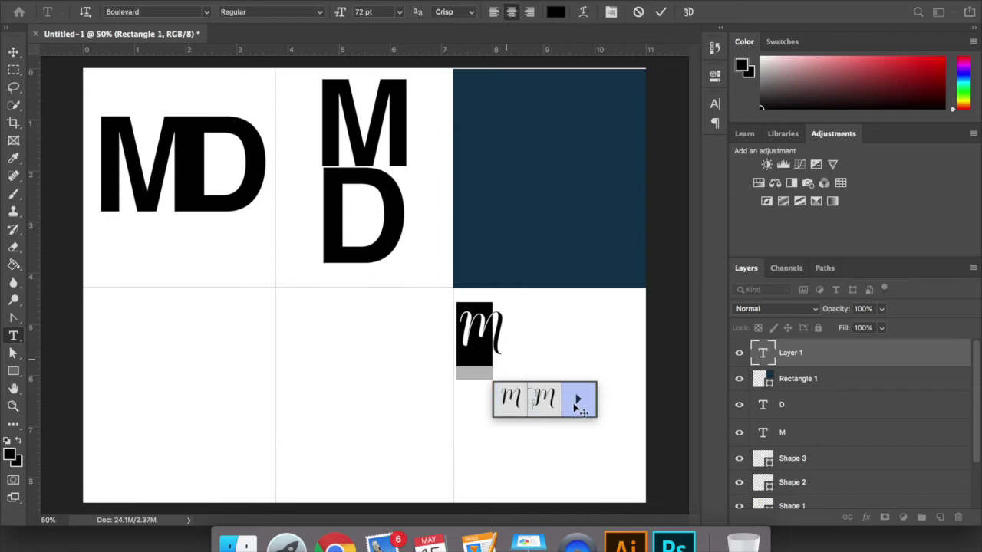
{"action": "left_click", "coordinate": [549, 410]}
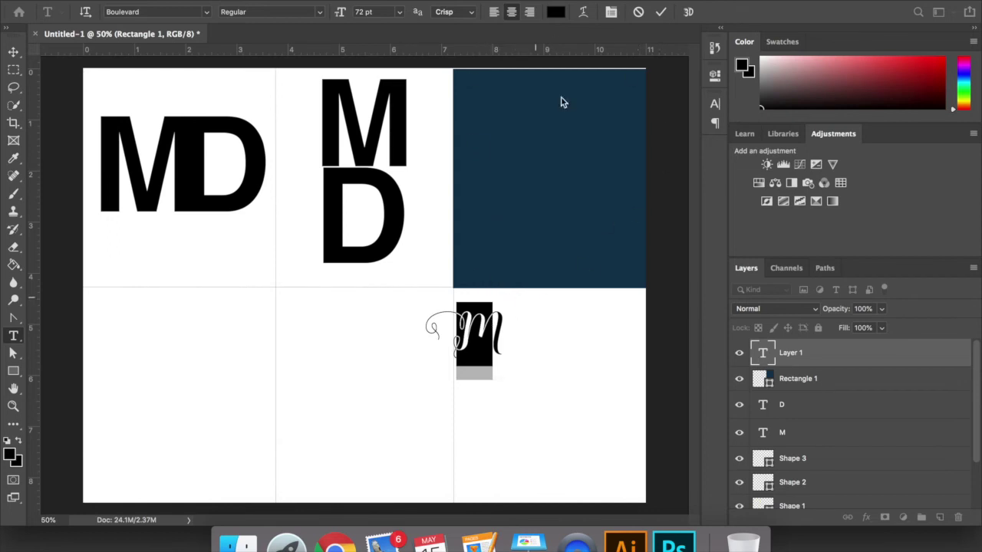
Colour the M near-white and place it, enlarged to about 161%, inside the navy top-right cell
{"action": "left_click", "coordinate": [556, 13]}
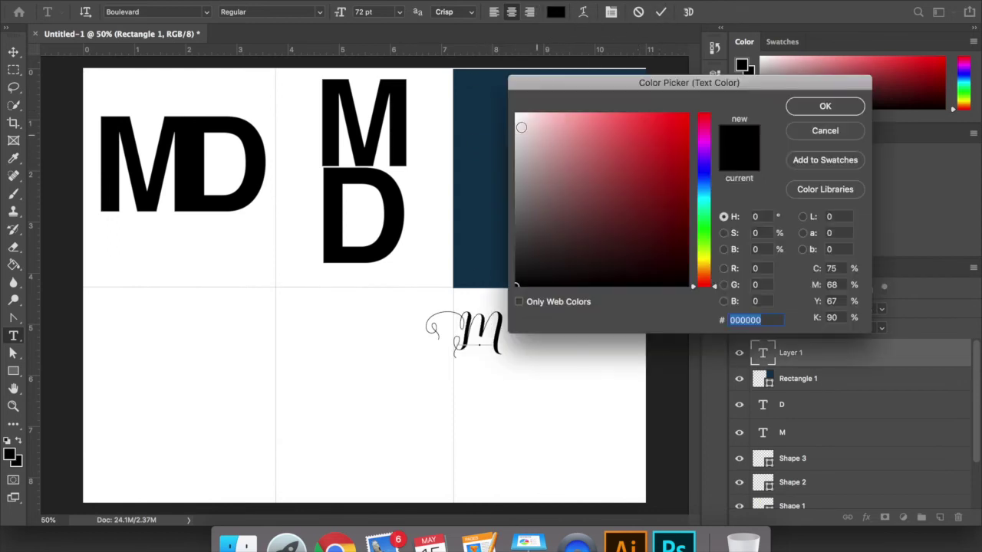
{"action": "left_click", "coordinate": [517, 115]}
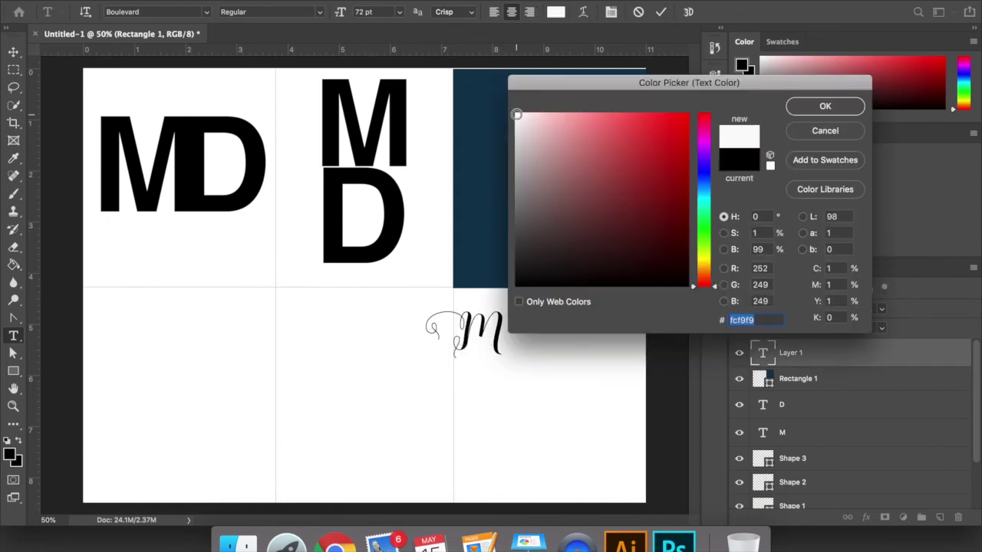
{"action": "left_click", "coordinate": [825, 107]}
{"action": "left_click", "coordinate": [13, 52]}
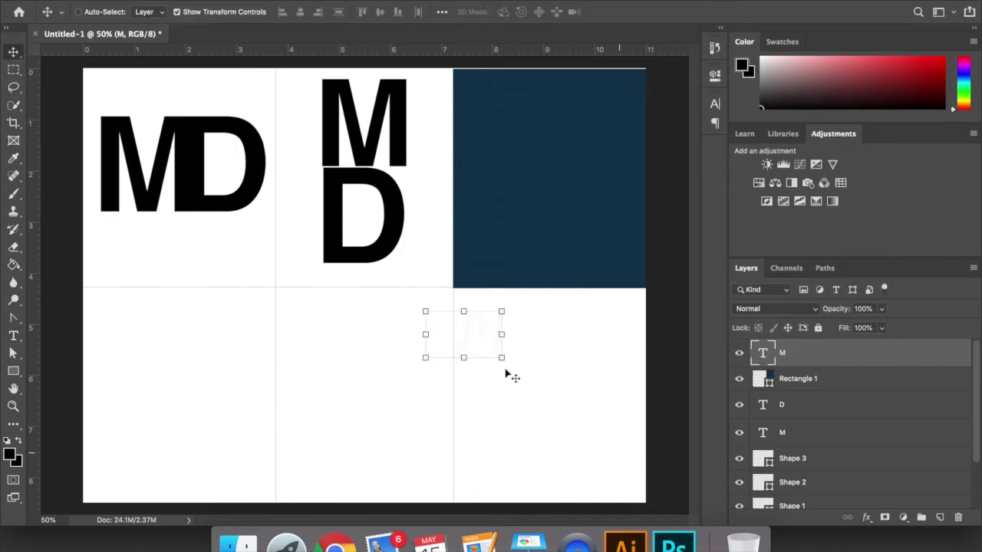
{"action": "left_click_drag", "start_coordinate": [472, 342], "coordinate": [587, 192]}
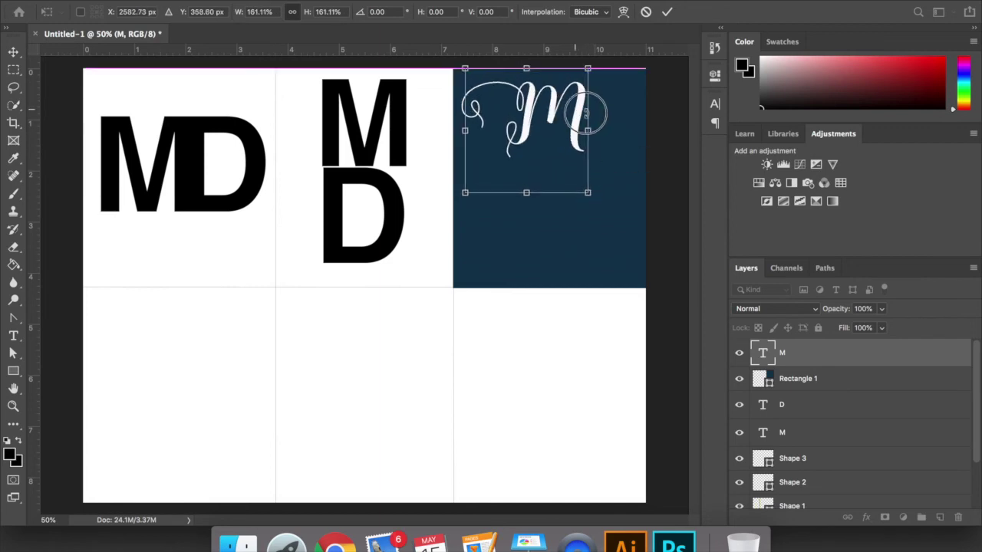
{"action": "left_click_drag", "start_coordinate": [586, 114], "coordinate": [613, 141]}
{"action": "left_click", "coordinate": [667, 11]}
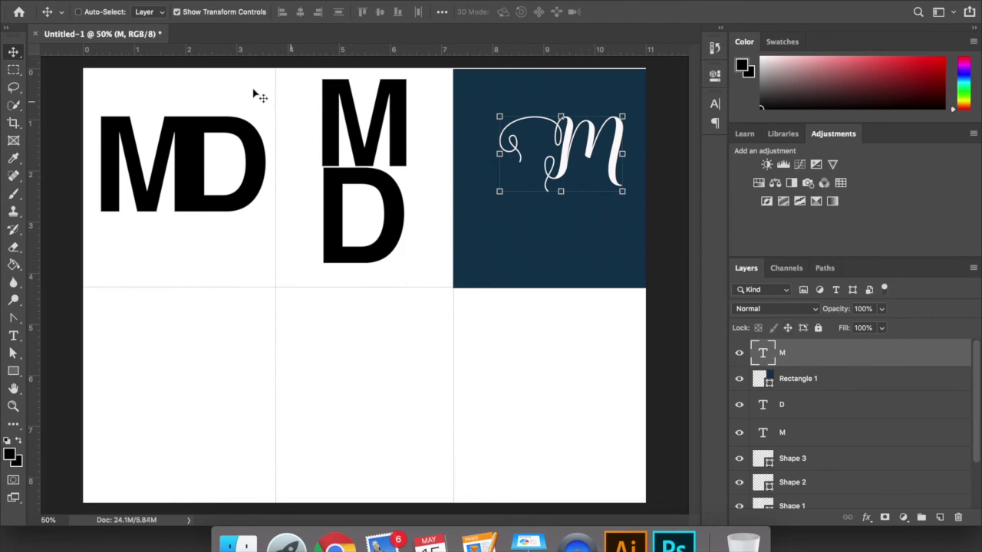
{"action": "left_click", "coordinate": [855, 358]}
Duplicate the M layer as M copy
{"action": "left_click", "coordinate": [215, 0]}
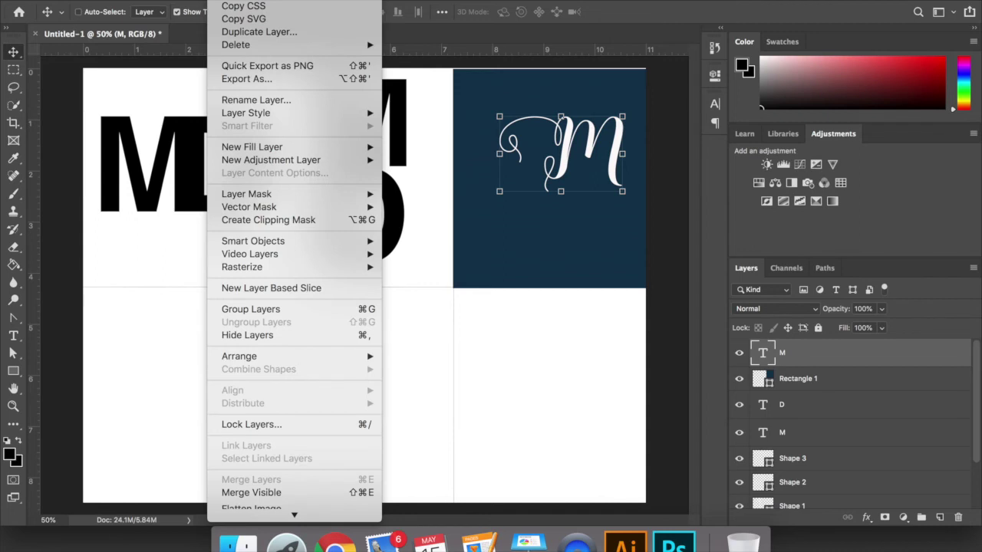
{"action": "left_click", "coordinate": [250, 32]}
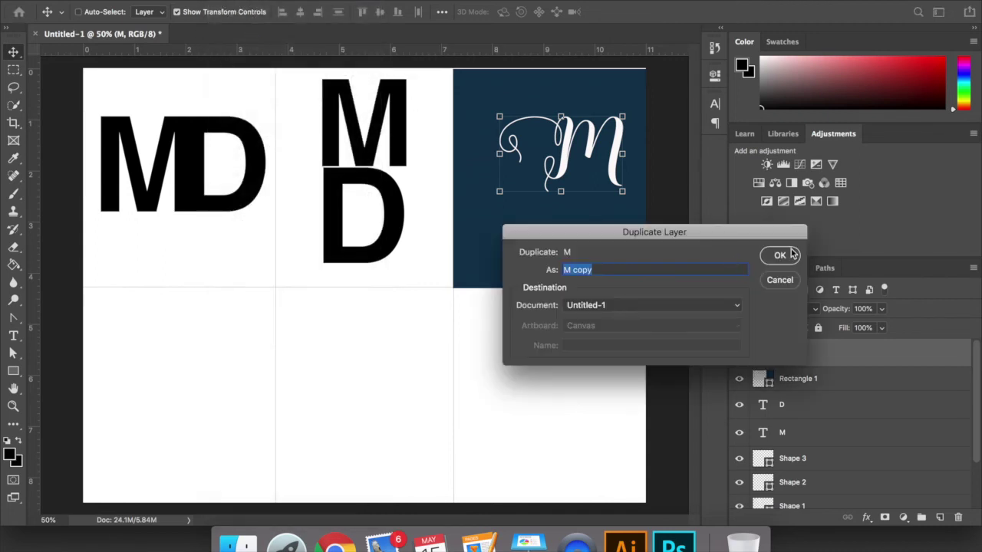
{"action": "left_click", "coordinate": [779, 256]}
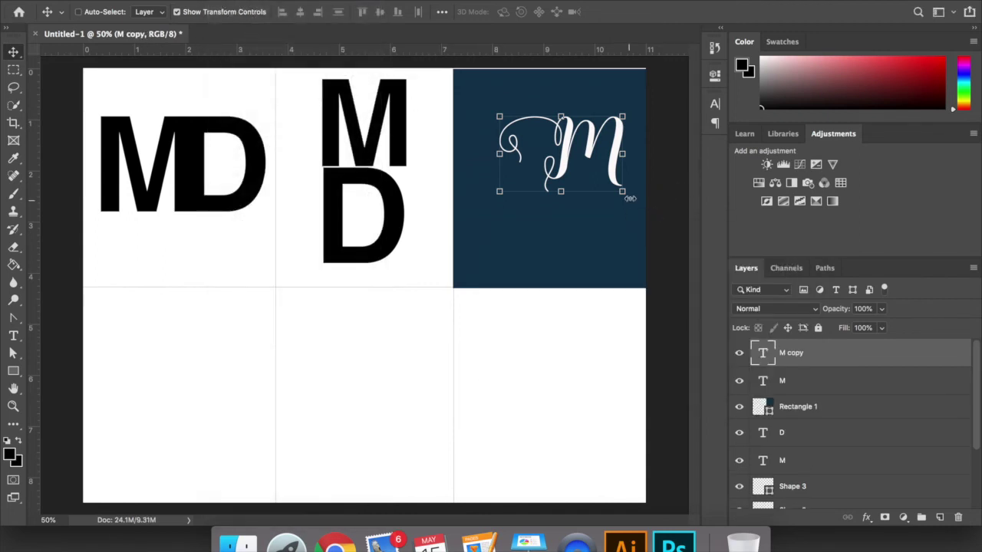
Rotate M copy about 172° and set it at the lower left of the blue square
{"action": "key", "text": "ctrl+t"}
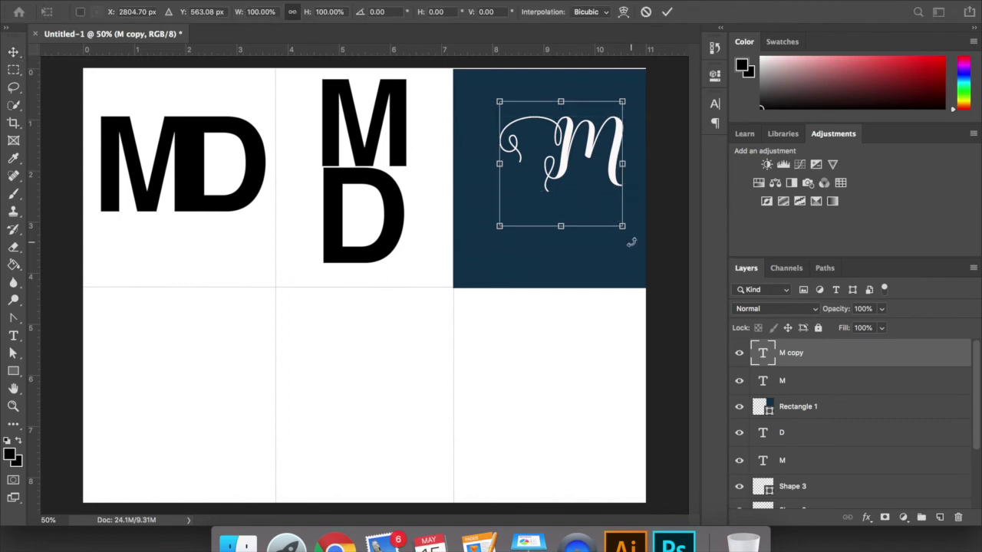
{"action": "left_click_drag", "start_coordinate": [631, 243], "coordinate": [651, 152]}
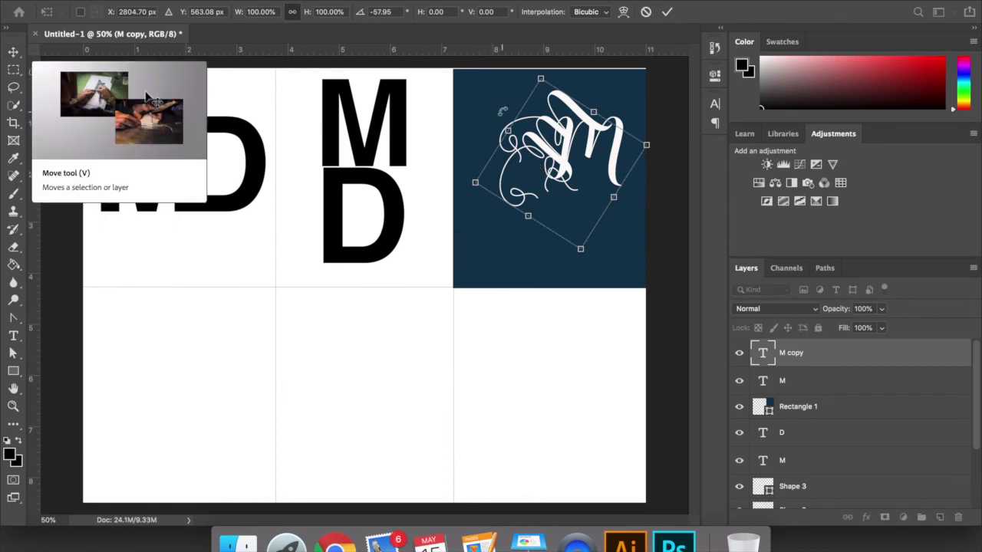
{"action": "left_click_drag", "start_coordinate": [559, 151], "coordinate": [536, 148]}
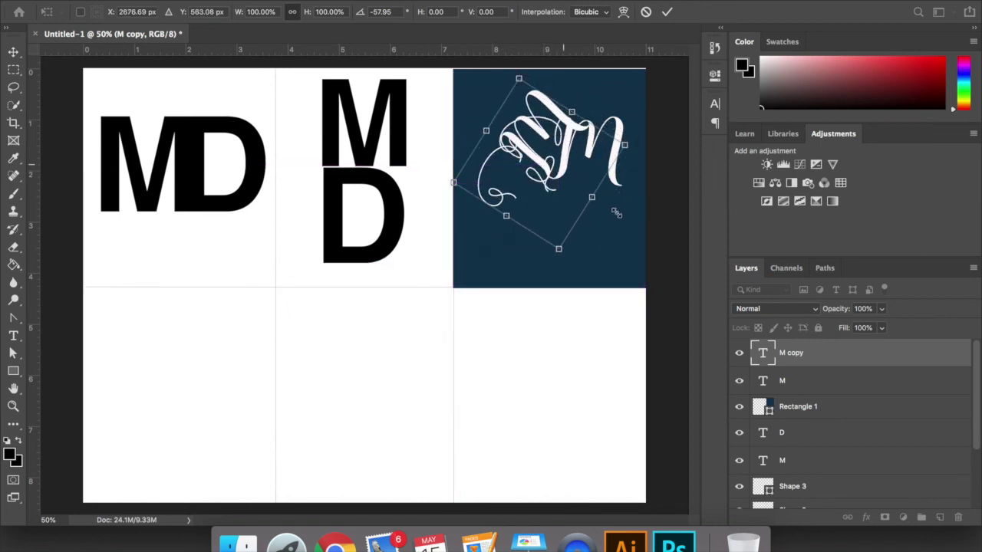
{"action": "left_click_drag", "start_coordinate": [632, 126], "coordinate": [483, 121]}
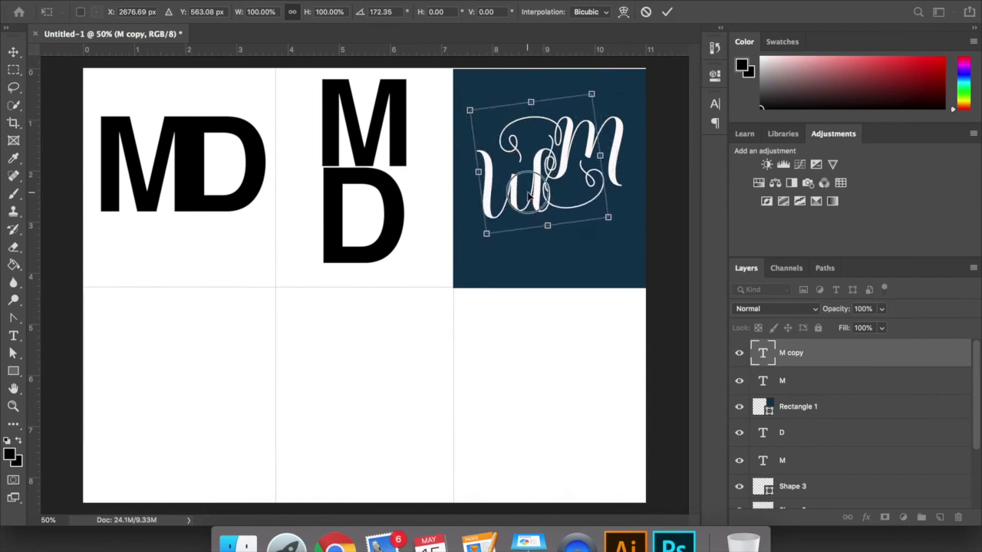
{"action": "left_click_drag", "start_coordinate": [555, 215], "coordinate": [526, 244]}
{"action": "left_click", "coordinate": [666, 12]}
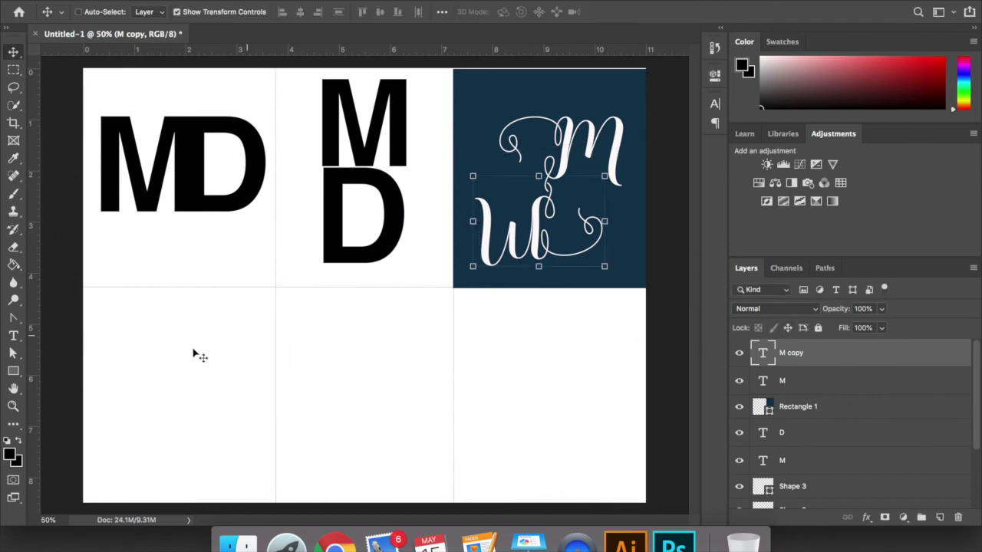
Create a new script D letter and move it onto the centre of the blue monogram
{"action": "left_click", "coordinate": [13, 335]}
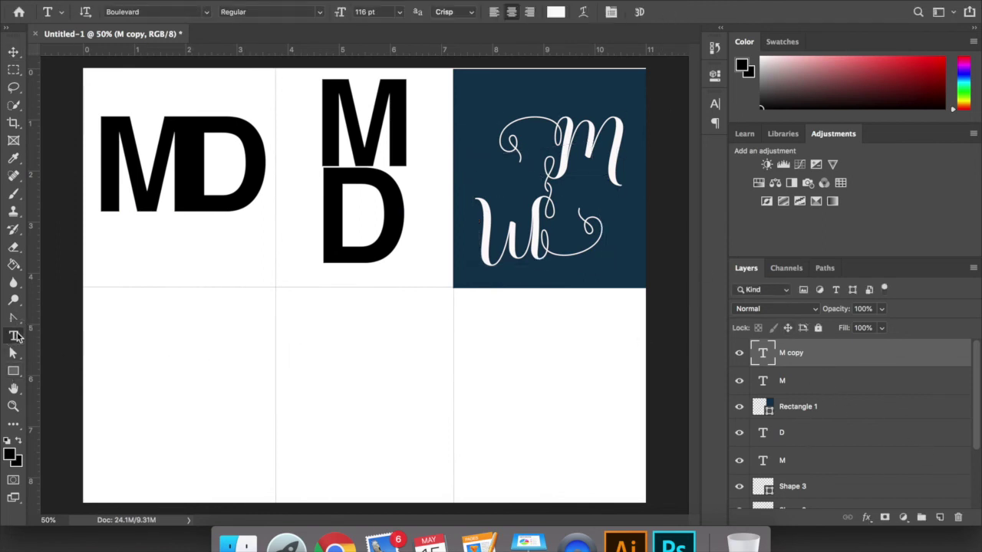
{"action": "left_click", "coordinate": [418, 349]}
{"action": "key", "text": "BackSpace"}
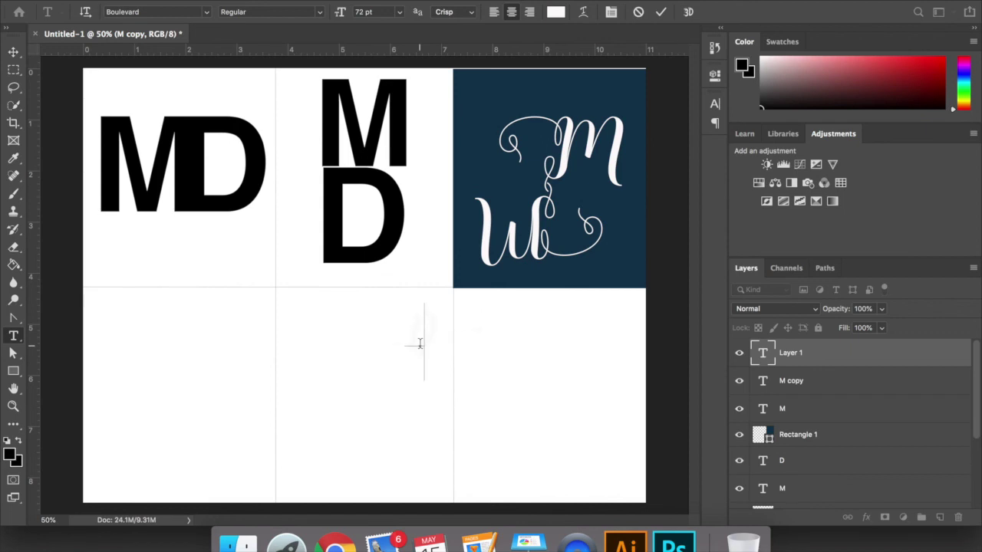
{"action": "left_click", "coordinate": [420, 332]}
{"action": "type", "text": "I"}
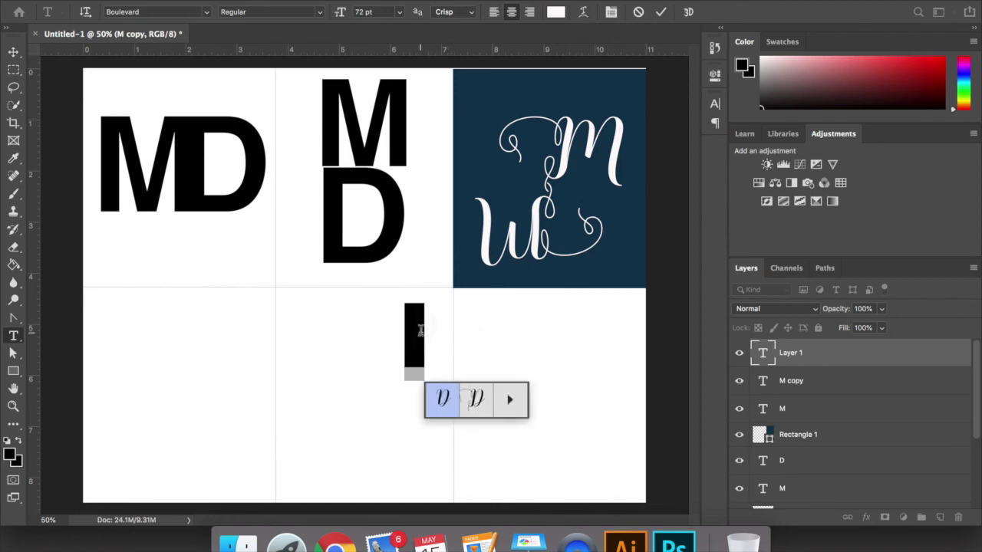
{"action": "left_click", "coordinate": [661, 13]}
{"action": "left_click", "coordinate": [13, 51]}
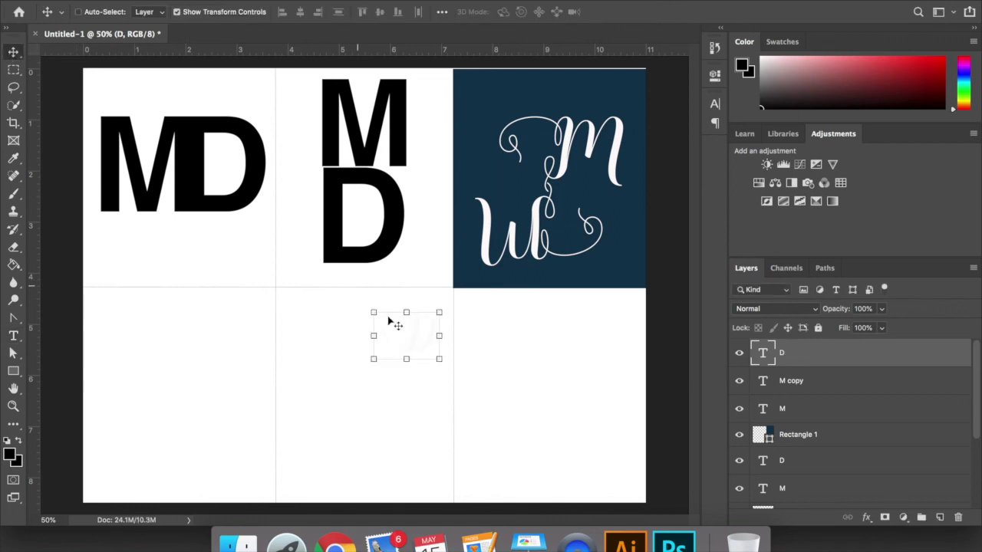
{"action": "left_click_drag", "start_coordinate": [389, 320], "coordinate": [581, 203]}
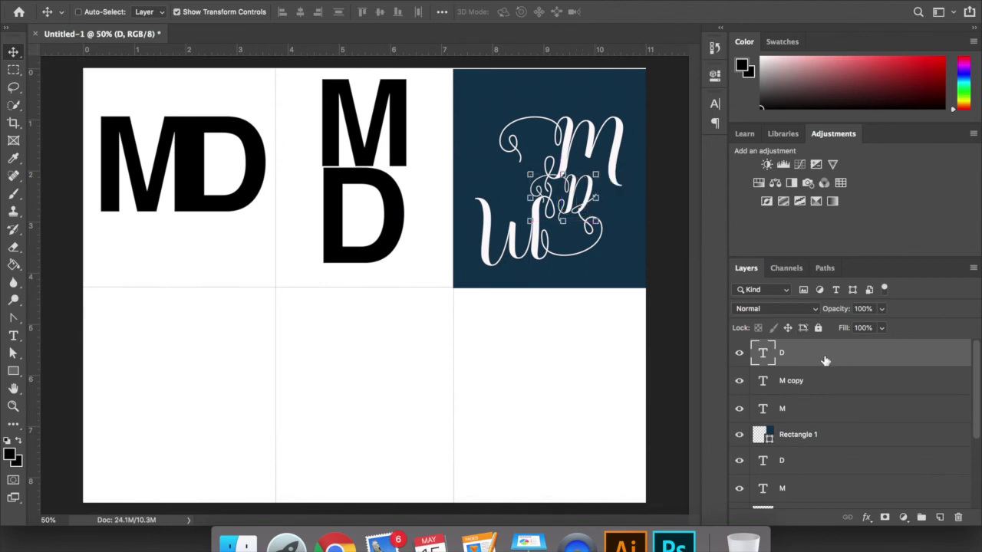
Duplicate the D layer, reorder it, and delete the extra D copy 2 layer
{"action": "left_click_drag", "start_coordinate": [824, 361], "coordinate": [823, 341]}
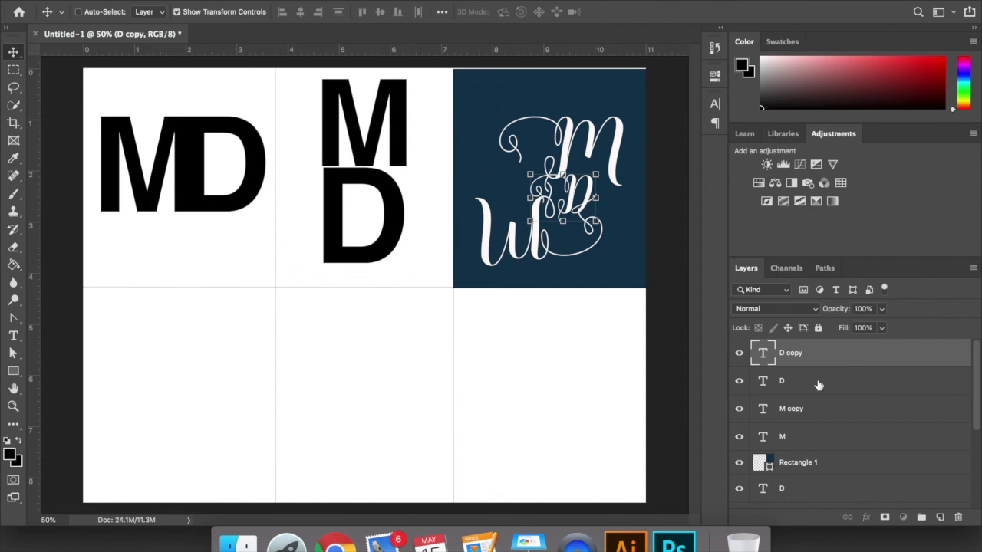
{"action": "left_click_drag", "start_coordinate": [816, 383], "coordinate": [819, 374]}
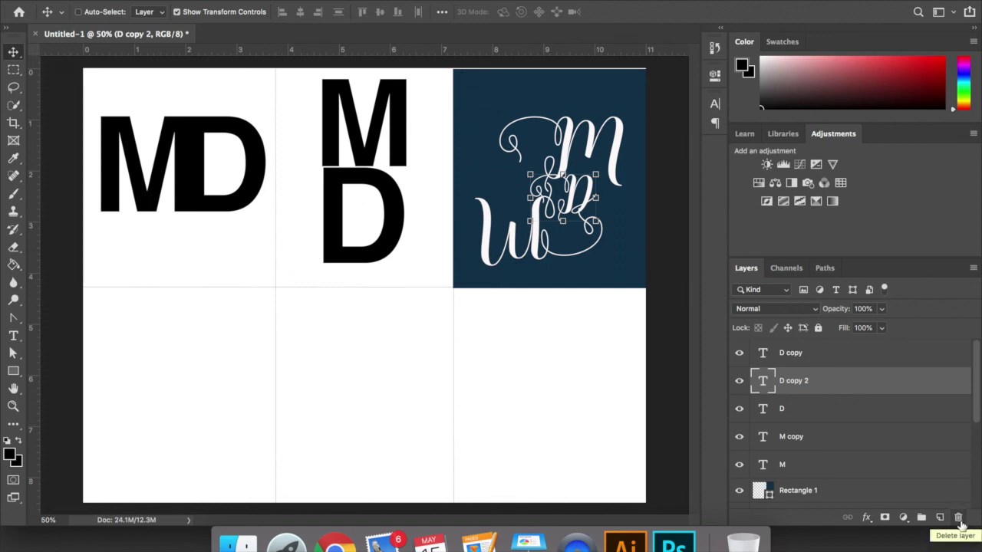
{"action": "left_click", "coordinate": [958, 519]}
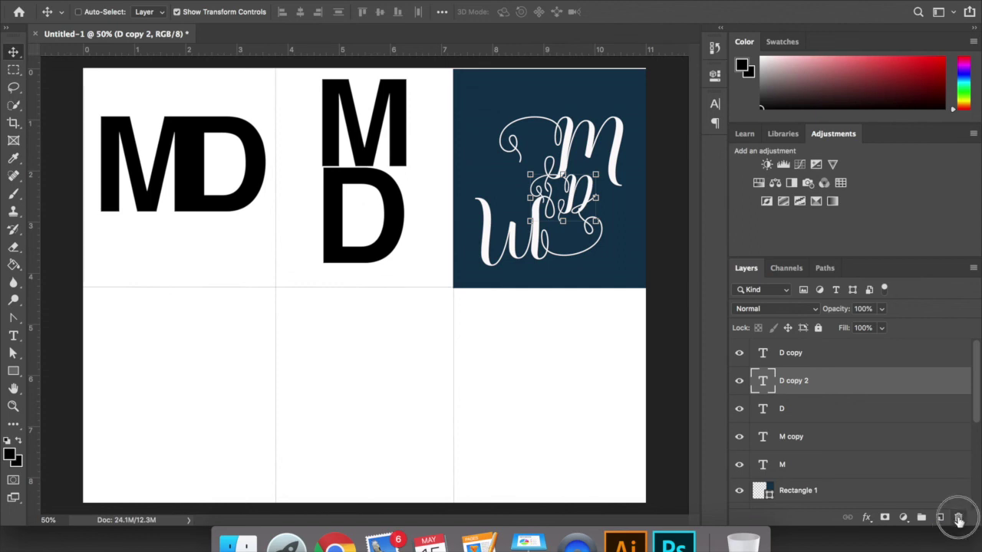
{"action": "left_click", "coordinate": [593, 178]}
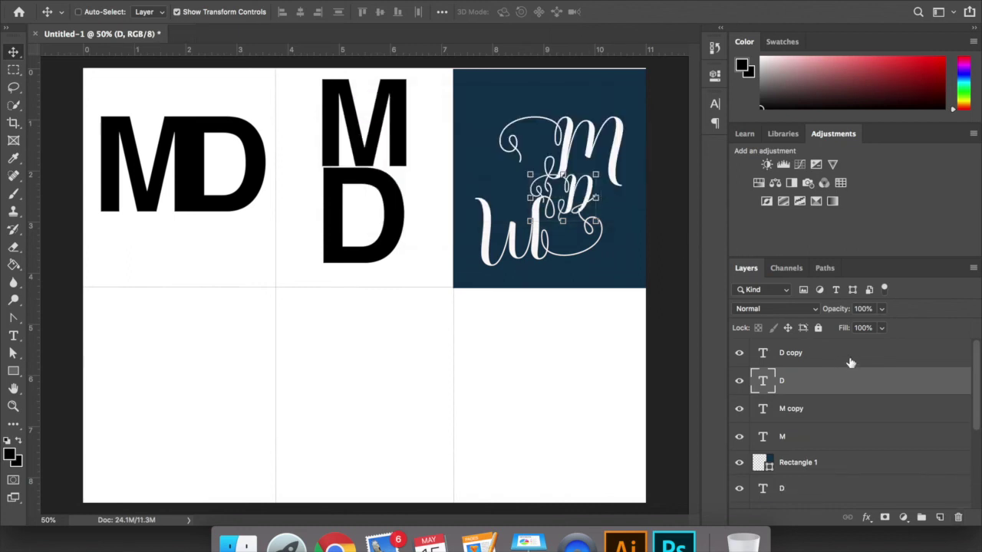
Flip the D copy vertically via Edit > Transform > Flip Vertical, then select the D layers
{"action": "left_click", "coordinate": [841, 353]}
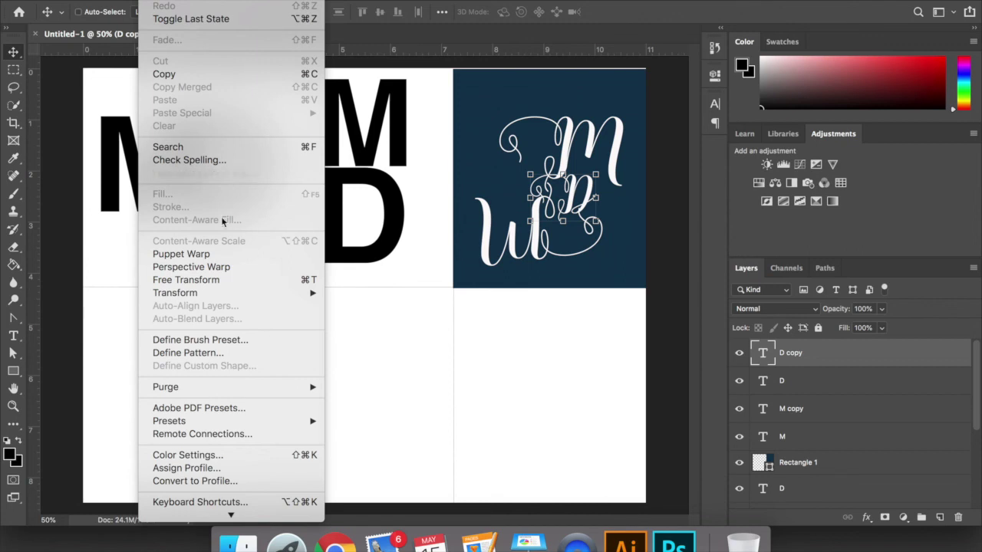
{"action": "mouse_move", "coordinate": [226, 297]}
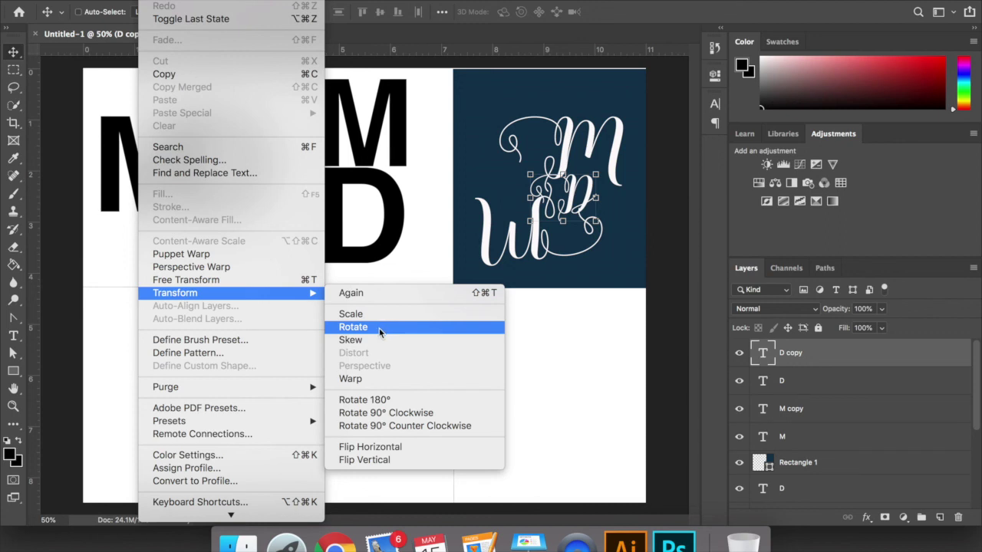
{"action": "left_click", "coordinate": [408, 459]}
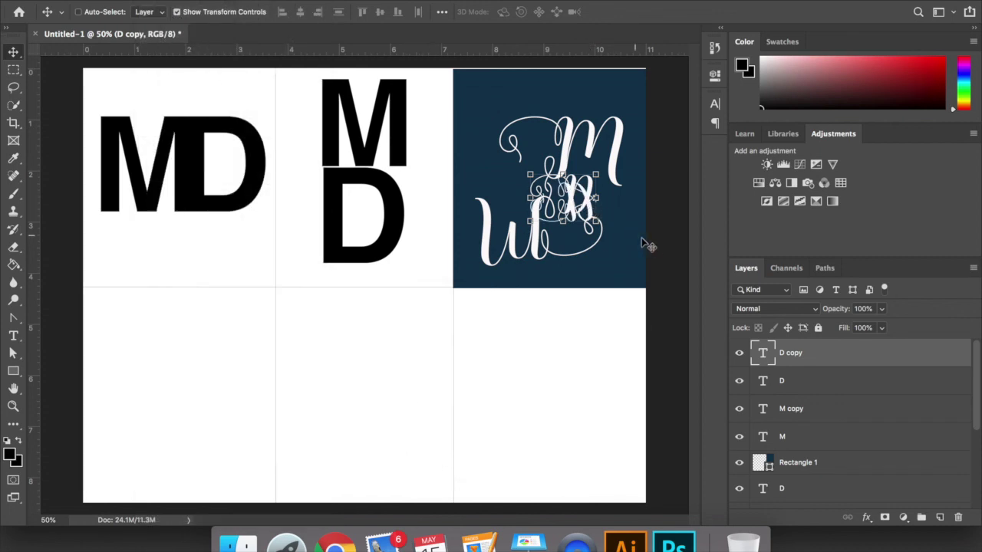
{"action": "left_click", "coordinate": [832, 377]}
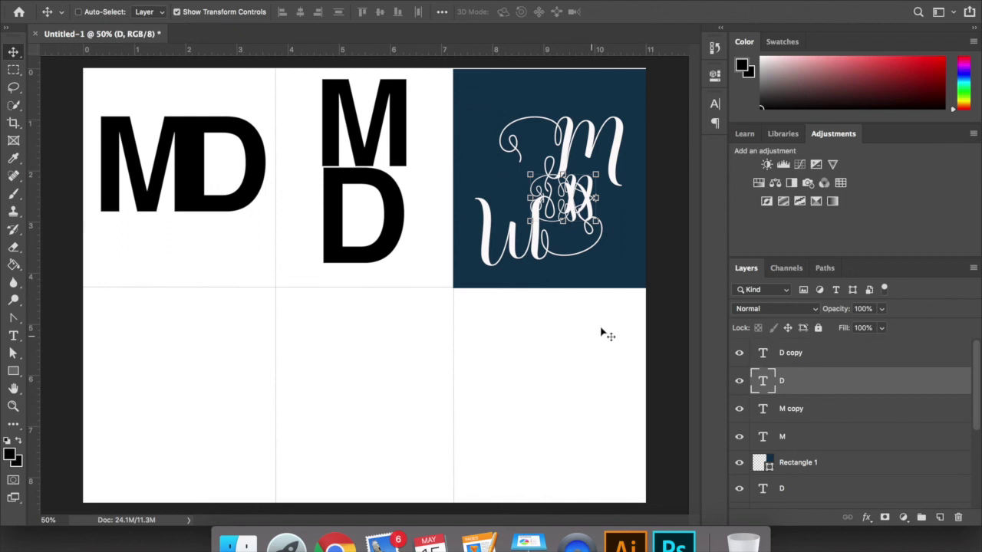
{"action": "left_click", "coordinate": [828, 489]}
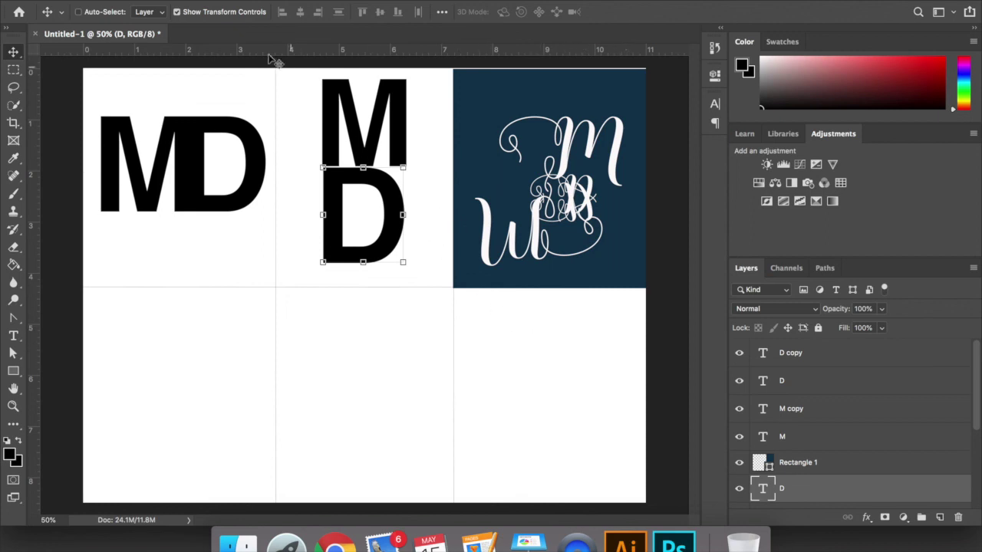
Save As a JPEG named MiniAssignment1 followed by the surname on the Desktop
{"action": "left_click", "coordinate": [126, 0]}
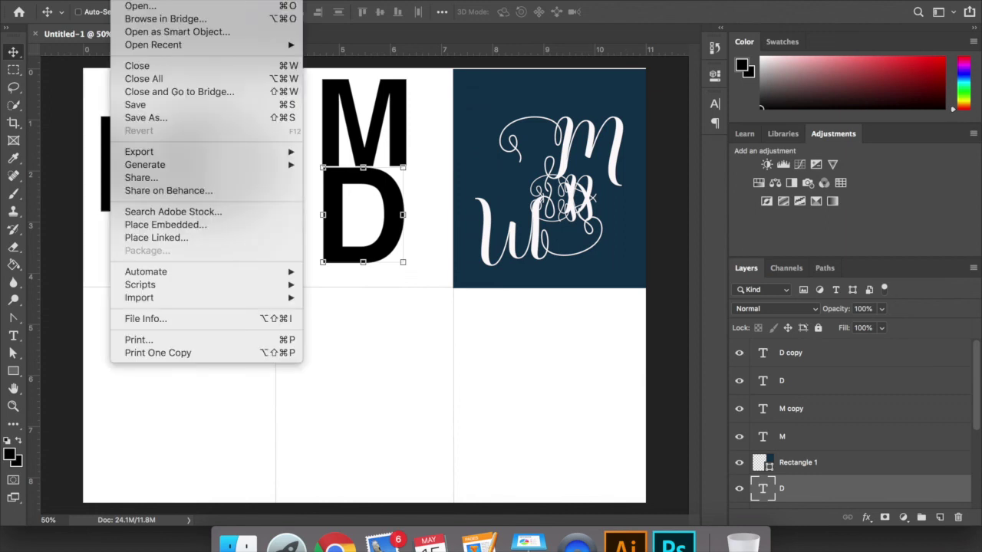
{"action": "left_click", "coordinate": [137, 119]}
{"action": "type", "text": "Min"}
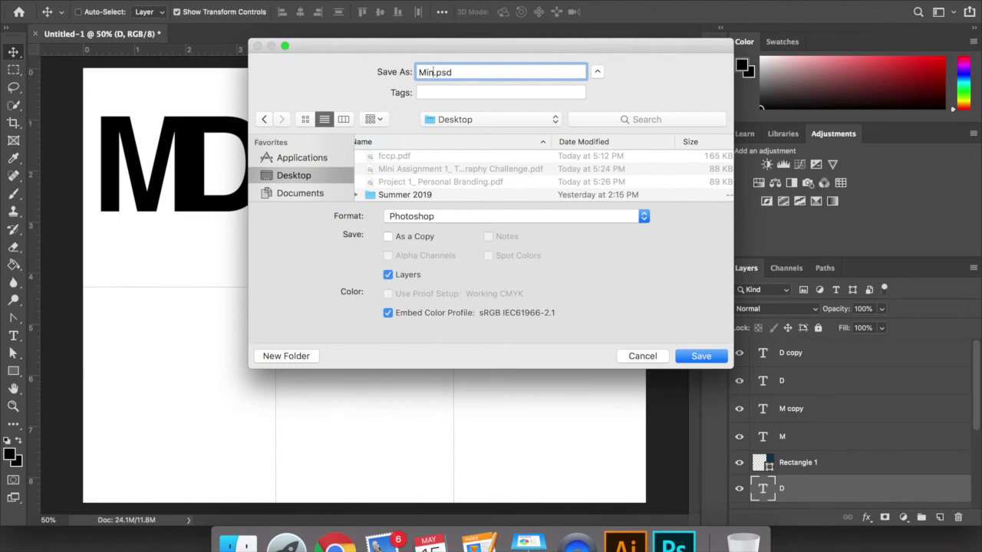
{"action": "type", "text": "iAssignment1_Davis"}
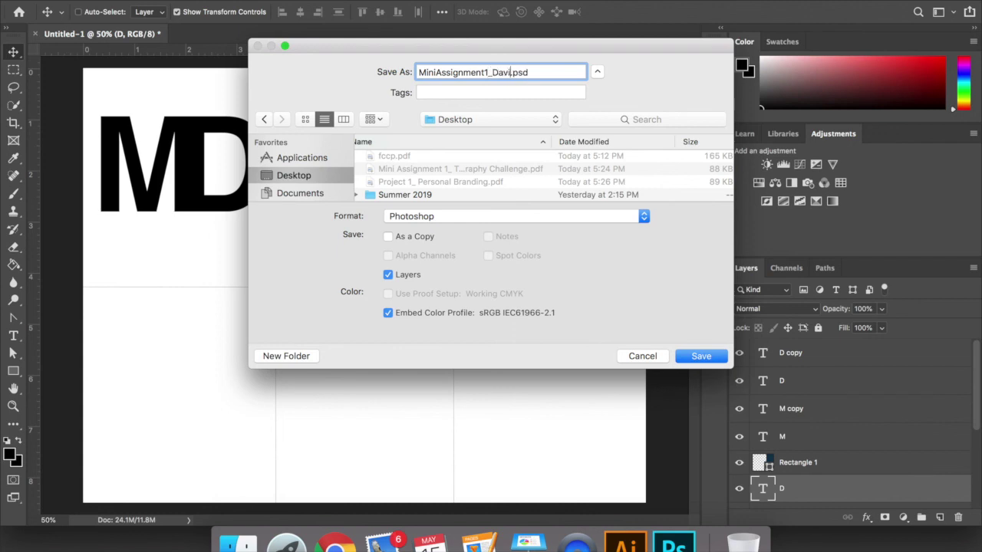
{"action": "left_click", "coordinate": [501, 217]}
{"action": "left_click", "coordinate": [477, 302]}
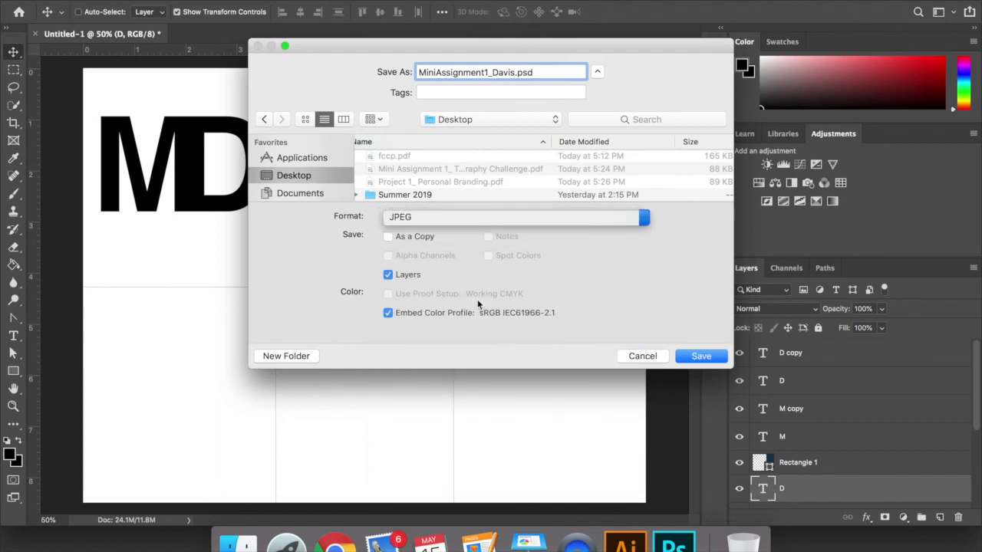
{"action": "left_click", "coordinate": [703, 356]}
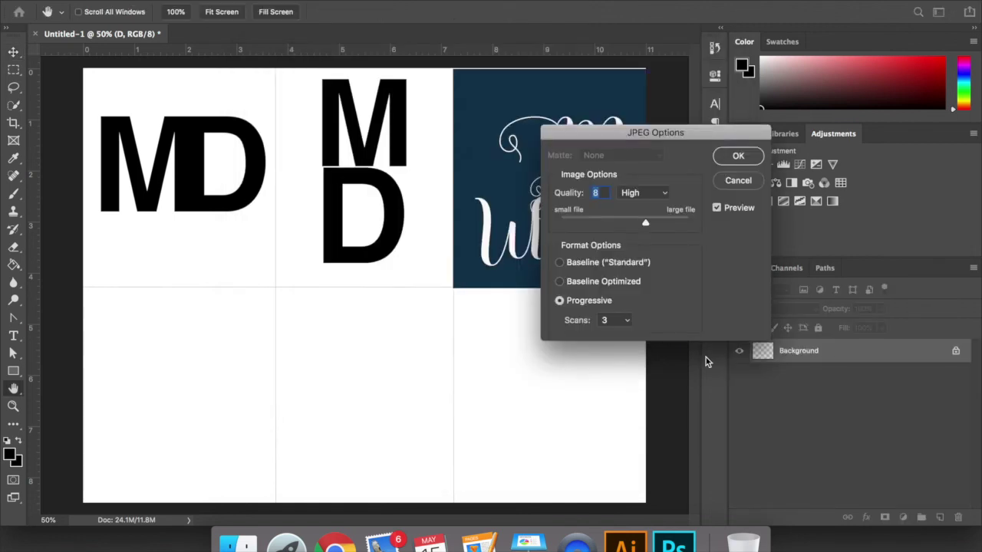
Set the JPEG quality to 9 and confirm the save
{"action": "left_click", "coordinate": [646, 222]}
{"action": "left_click_drag", "start_coordinate": [647, 223], "coordinate": [657, 222]}
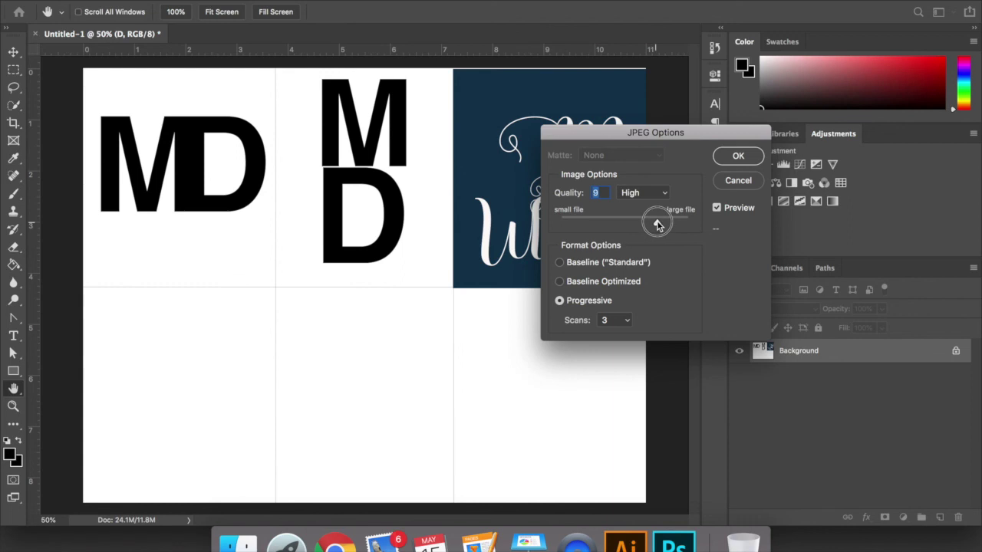
{"action": "left_click", "coordinate": [738, 157]}
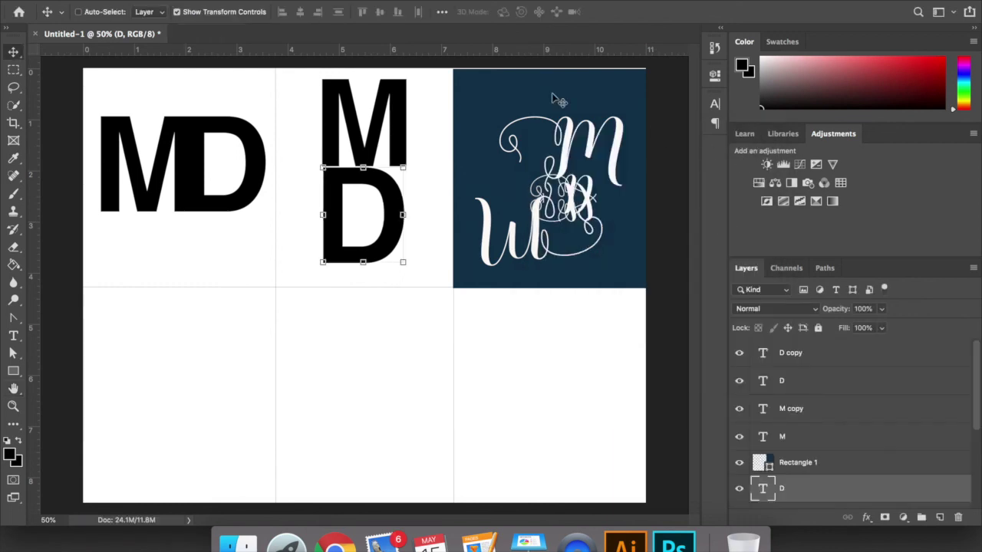